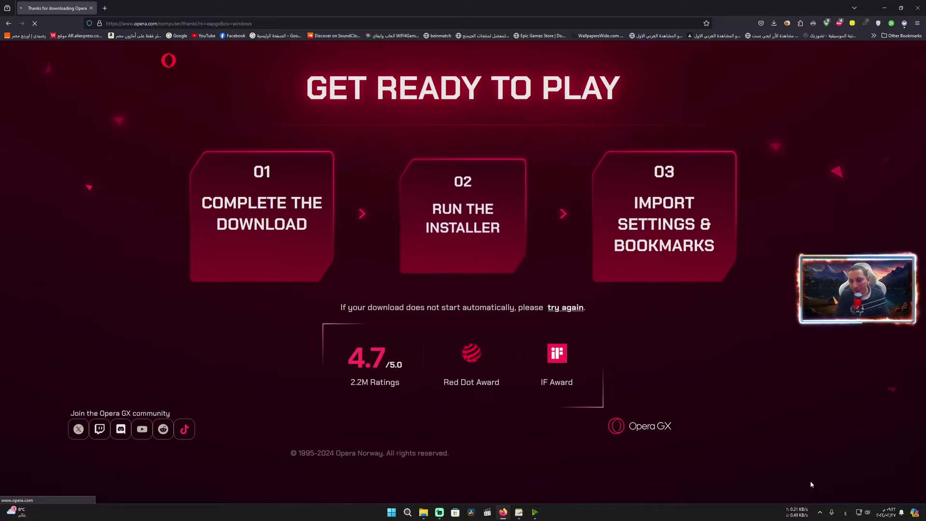
Step: Turn on the WARP connection and refresh the Opera GX thank-you page so the installer downloads
{"action": "left_click", "coordinate": [820, 512]}
{"action": "left_click", "coordinate": [819, 447]}
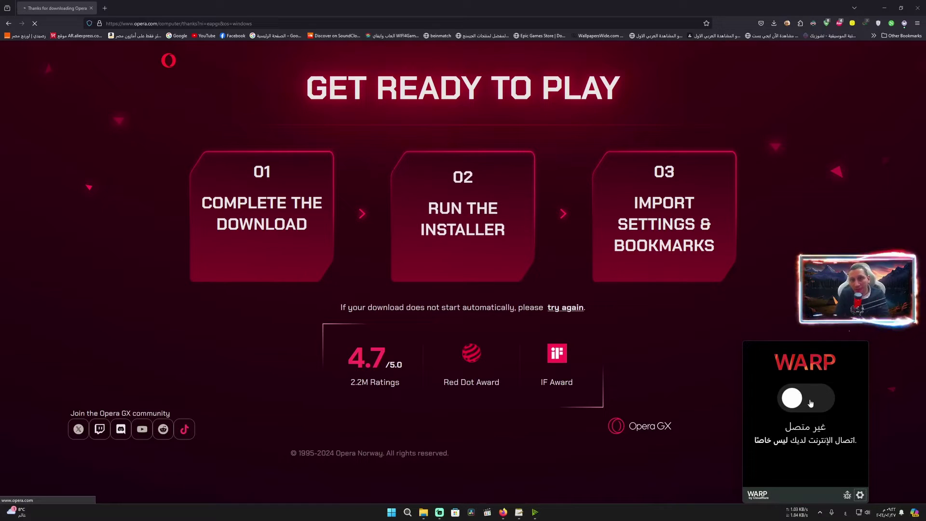
{"action": "left_click", "coordinate": [811, 403]}
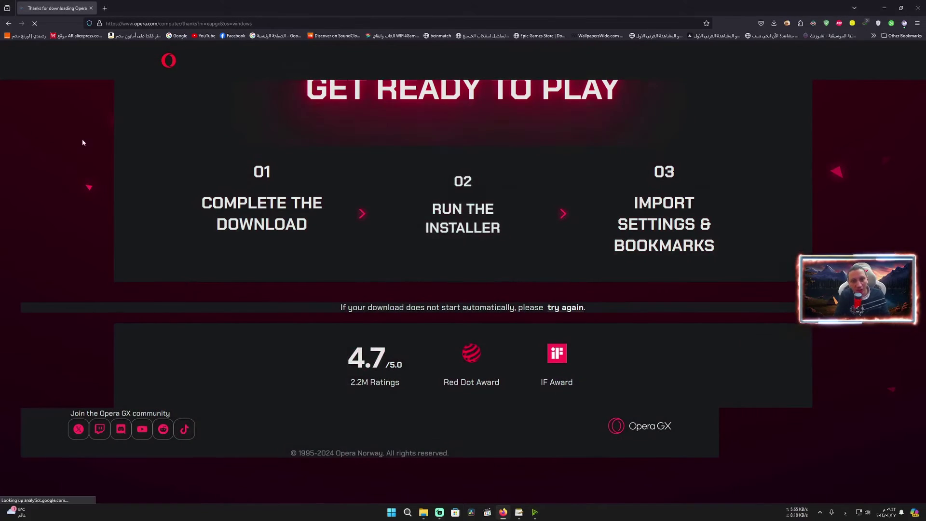
{"action": "left_click", "coordinate": [34, 23]}
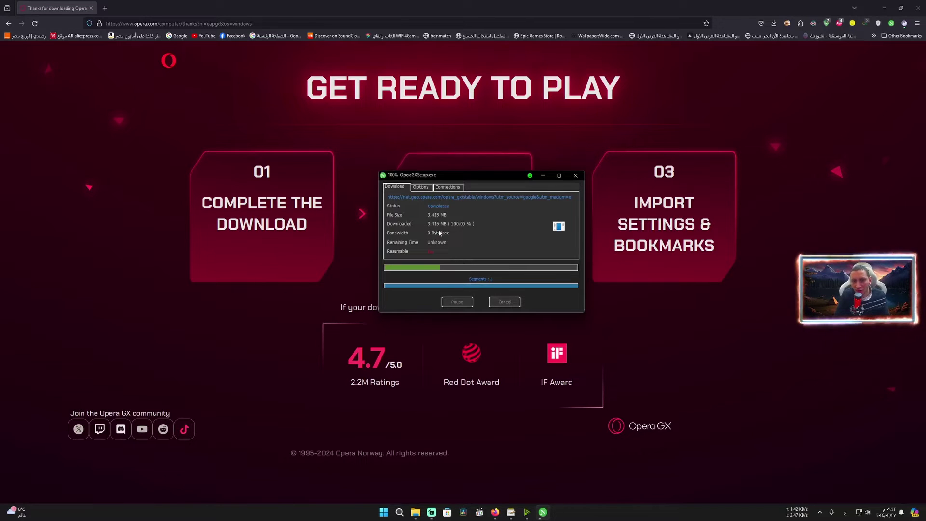
Step: Dismiss the download window, minimize the browser, and move OperaGXSetup.exe toward the middle of the desktop
{"action": "left_click", "coordinate": [512, 219]}
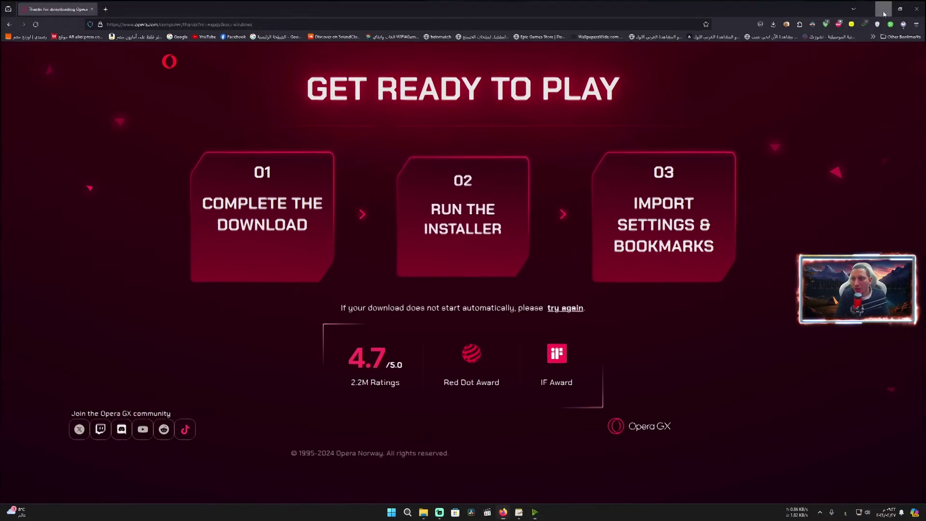
{"action": "left_click", "coordinate": [884, 10]}
{"action": "left_click_drag", "start_coordinate": [14, 39], "coordinate": [366, 163]}
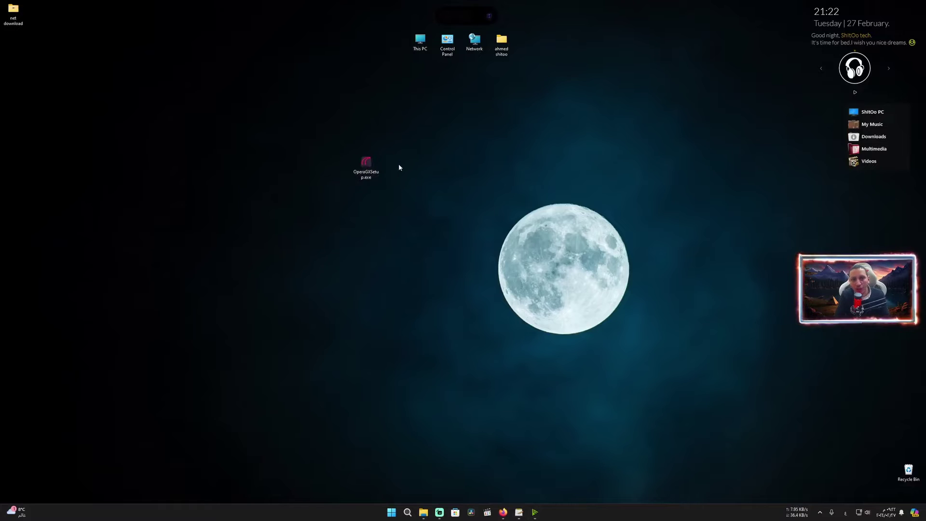
{"action": "left_click", "coordinate": [365, 167]}
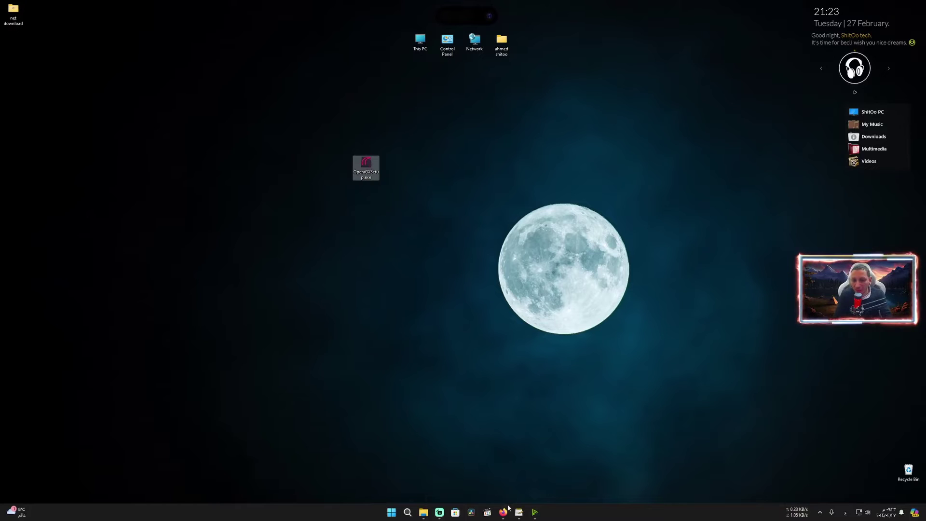
Step: Run OperaGXSetup.exe from the desktop, accept the terms, and install Opera GX
{"action": "key", "text": "alt+Tab"}
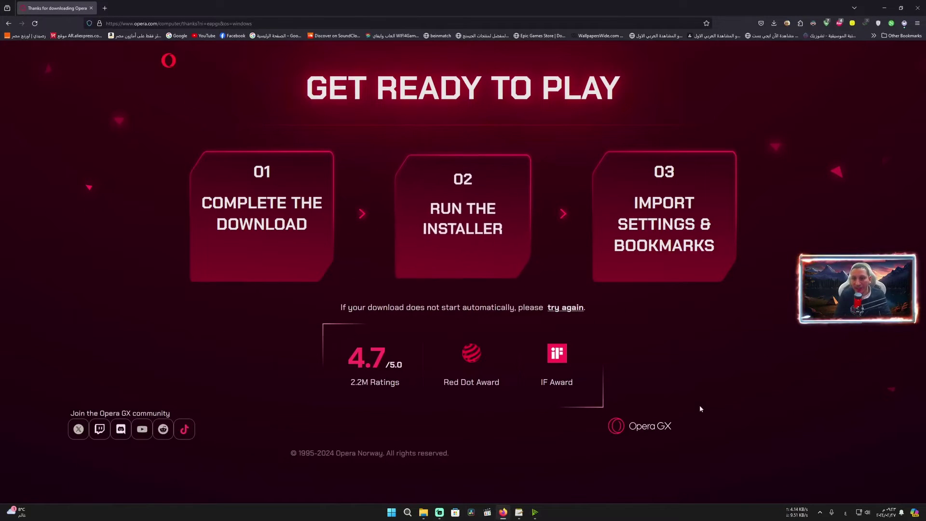
{"action": "left_click", "coordinate": [820, 512]}
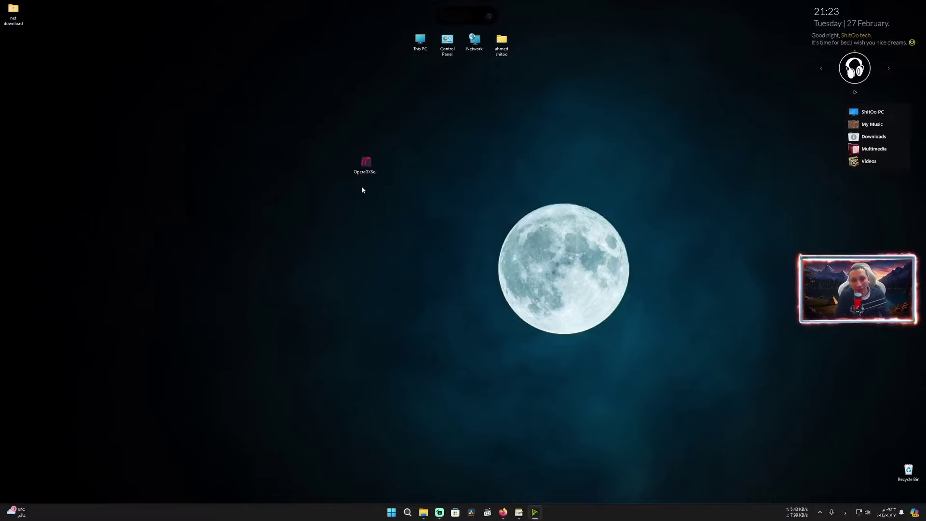
{"action": "double_click", "coordinate": [367, 169]}
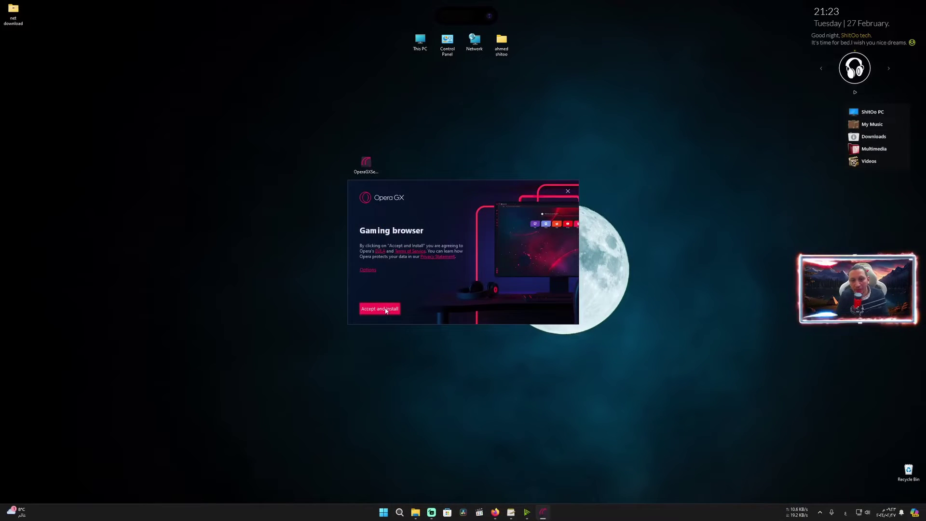
{"action": "left_click", "coordinate": [381, 309]}
{"action": "left_click", "coordinate": [556, 310]}
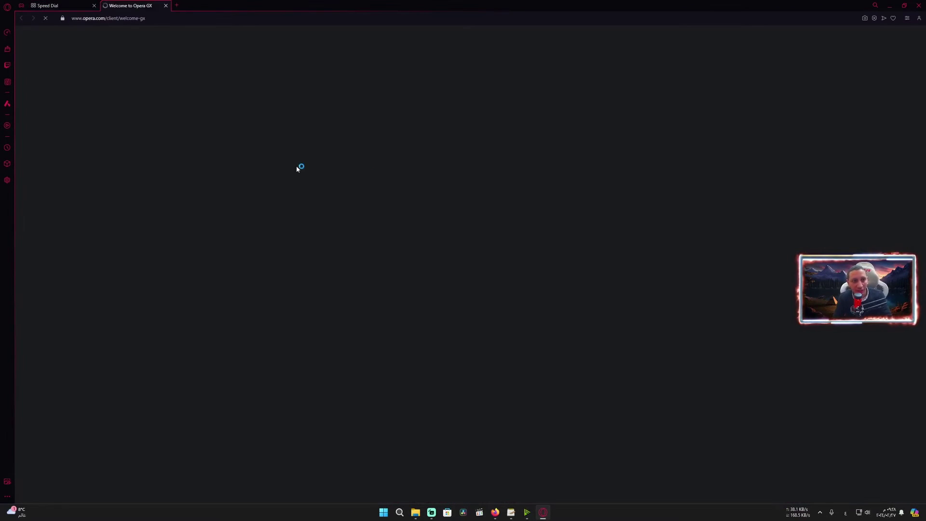
Step: Glance at the Speed Dial page and start the setup on the Welcome to Opera GX page
{"action": "left_click", "coordinate": [53, 5]}
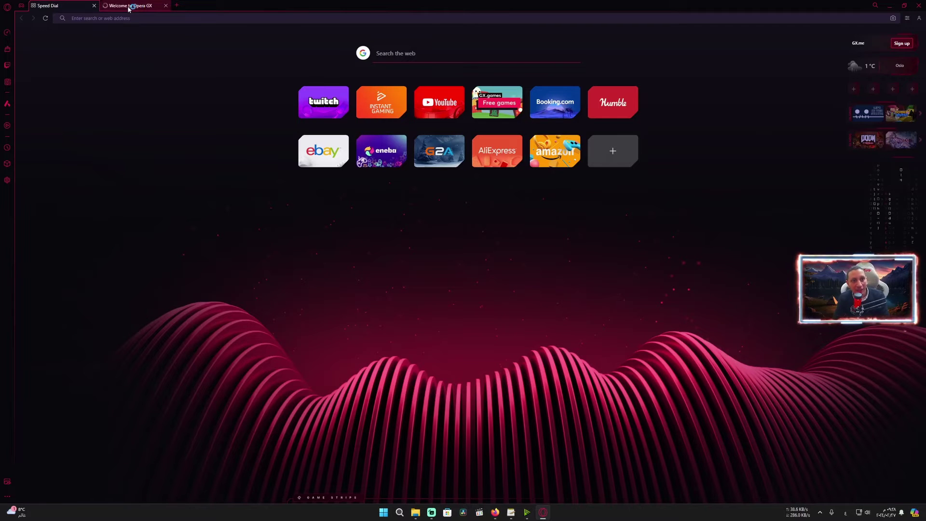
{"action": "left_click", "coordinate": [133, 5]}
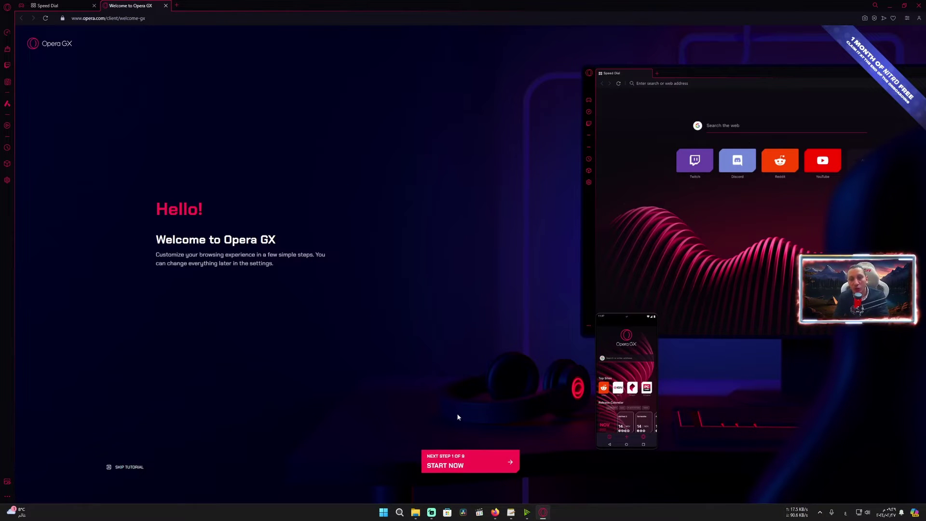
{"action": "left_click", "coordinate": [473, 465]}
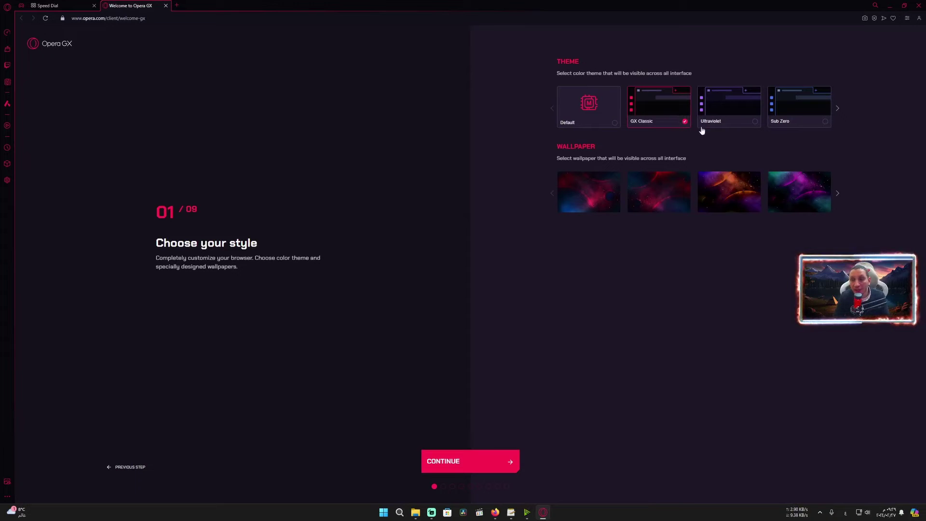
Step: Try the Ultraviolet and Sub Zero color themes, browse the remaining themes, and return to GX Classic
{"action": "left_click", "coordinate": [744, 122]}
{"action": "left_click", "coordinate": [813, 119]}
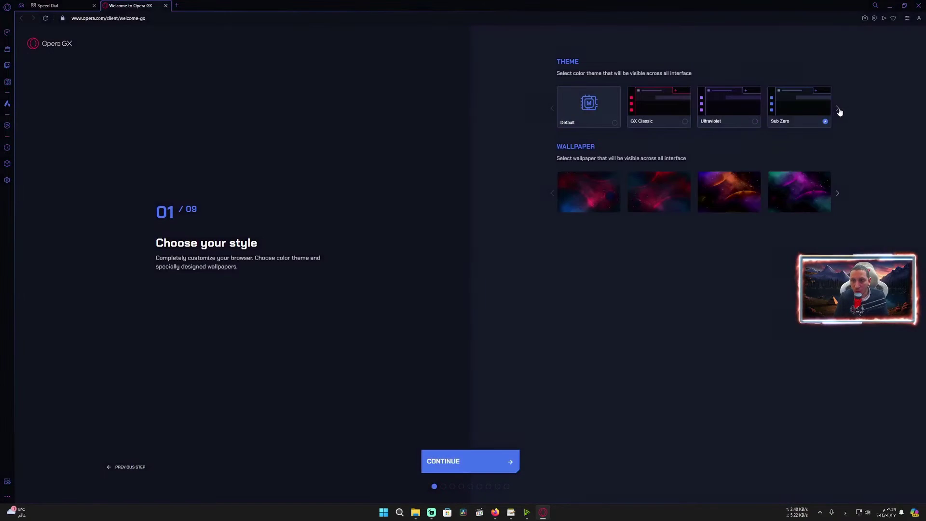
{"action": "left_click", "coordinate": [837, 110]}
{"action": "left_click", "coordinate": [837, 110]}
{"action": "left_click", "coordinate": [837, 110]}
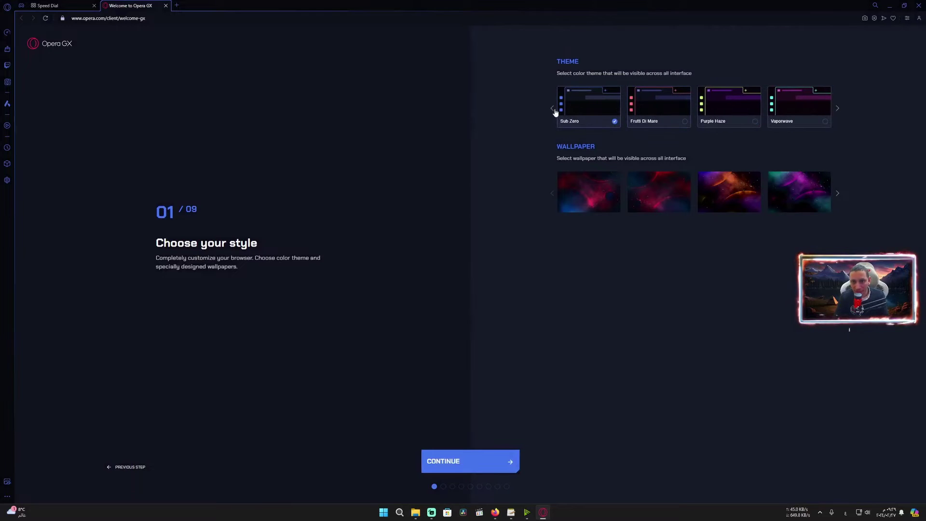
{"action": "left_click", "coordinate": [552, 108]}
{"action": "left_click", "coordinate": [552, 108]}
{"action": "left_click", "coordinate": [552, 108]}
{"action": "left_click", "coordinate": [654, 117]}
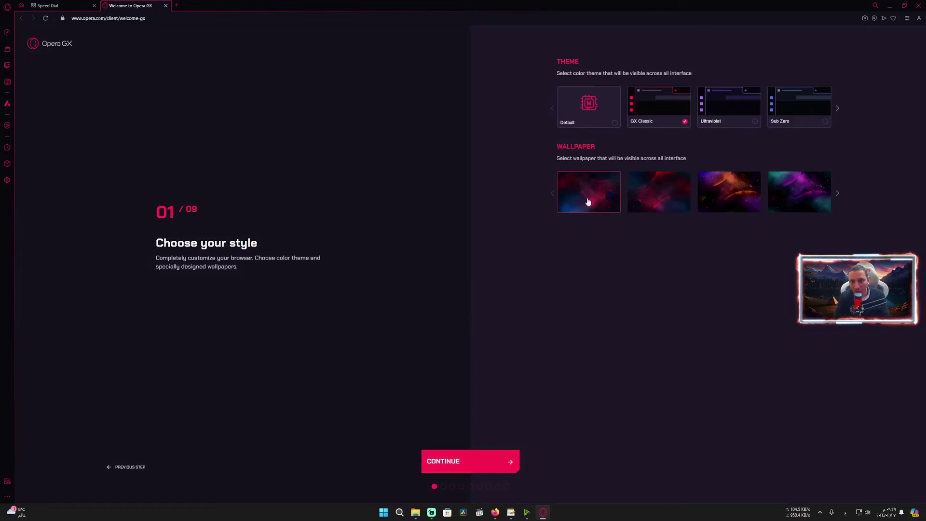
Step: Keep the current style, colorize the messenger icons to match the theme, and add Messenger, WhatsApp and Telegram
{"action": "left_click", "coordinate": [496, 466]}
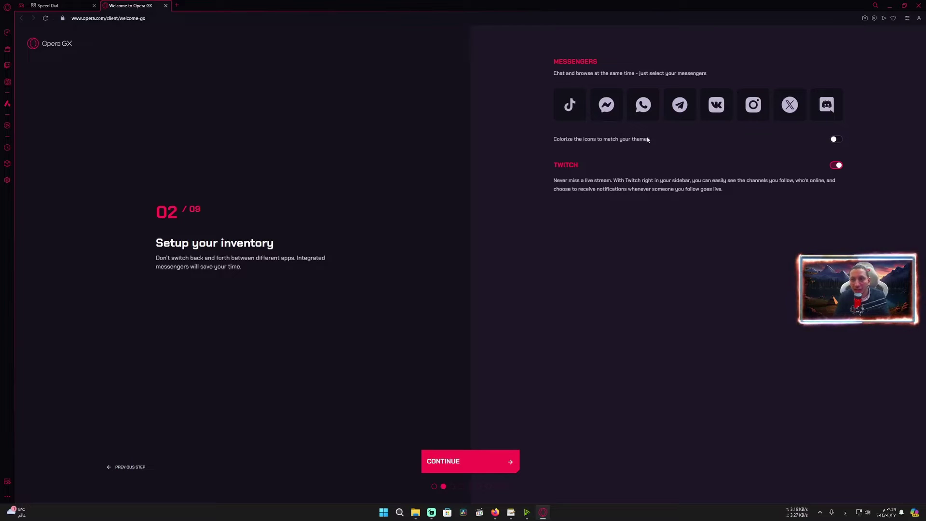
{"action": "left_click", "coordinate": [836, 140]}
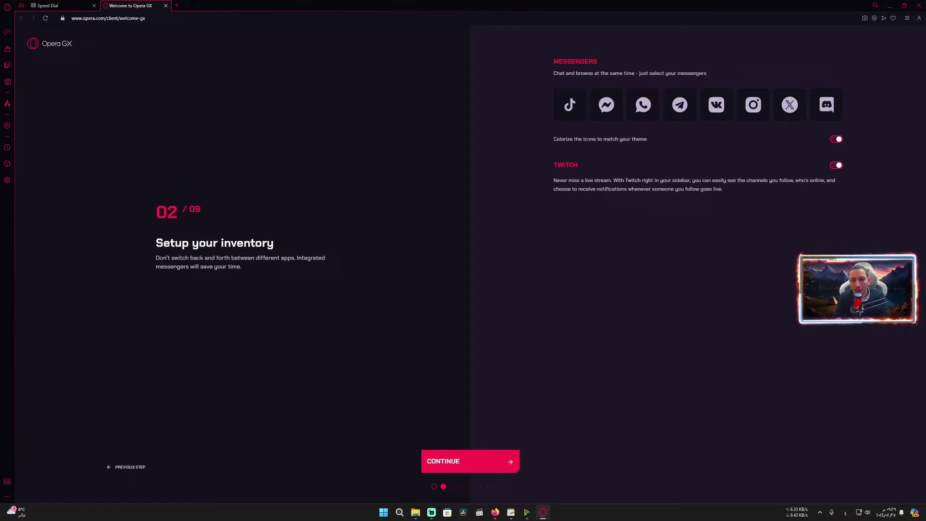
{"action": "left_click", "coordinate": [606, 106]}
{"action": "left_click", "coordinate": [645, 111]}
{"action": "left_click", "coordinate": [679, 107]}
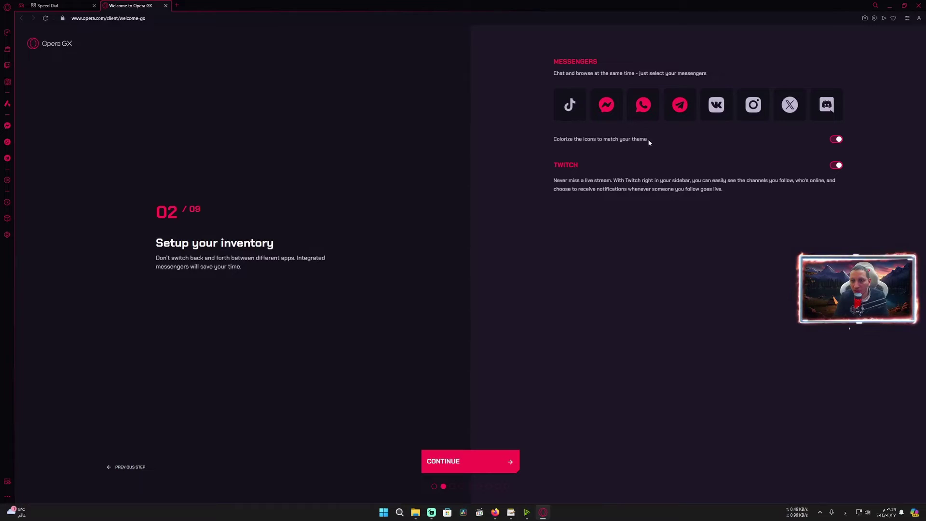
{"action": "left_click", "coordinate": [484, 462]}
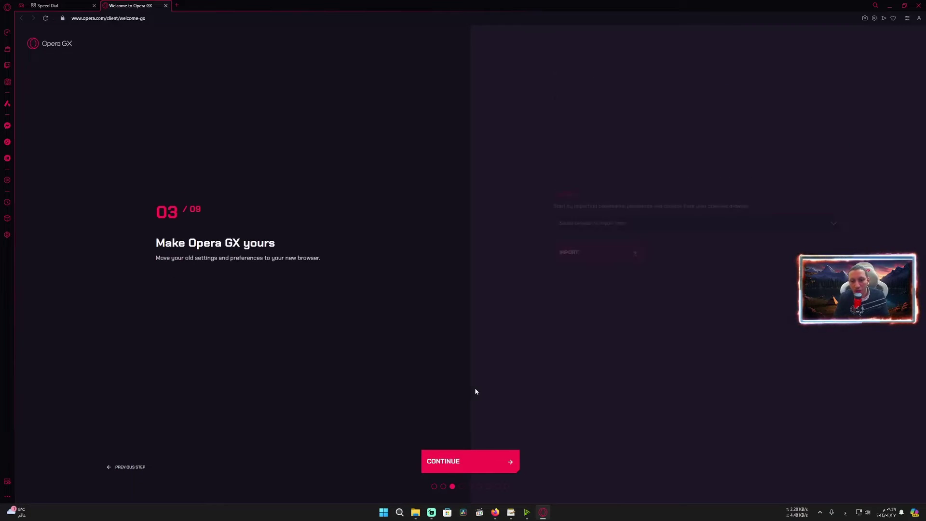
Step: Import the previous browser data from Mozilla Firefox - default and continue to the next setup stage
{"action": "left_click", "coordinate": [658, 227]}
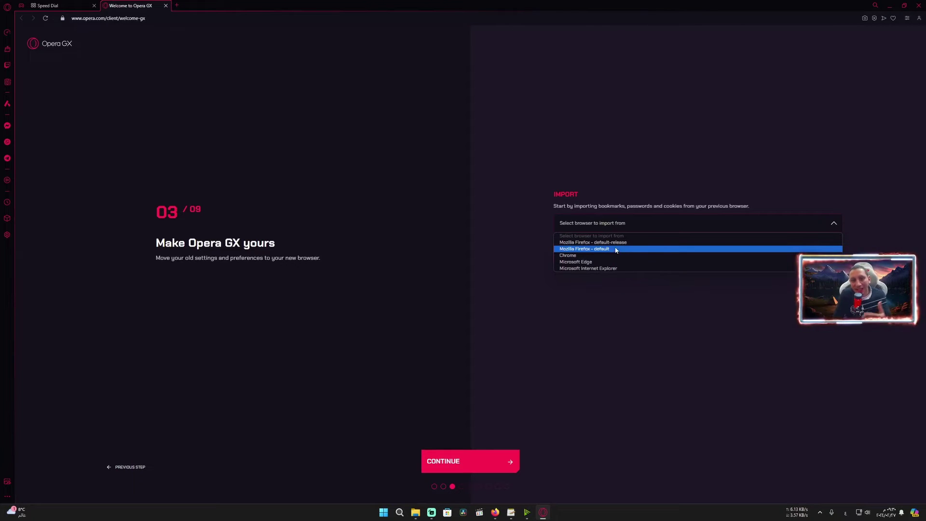
{"action": "left_click", "coordinate": [590, 249]}
{"action": "left_click", "coordinate": [599, 256]}
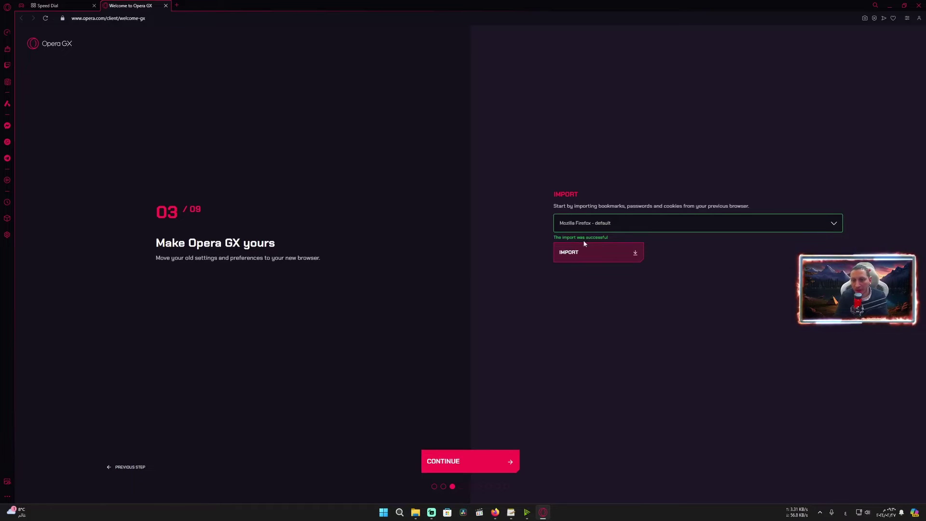
{"action": "left_click", "coordinate": [470, 461]}
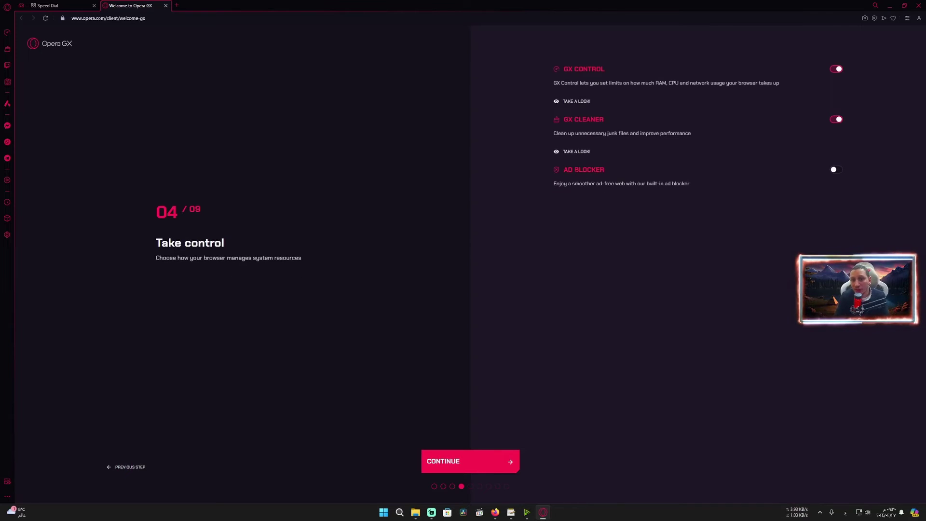
Step: Enable the ad blocker together with Block Trackers, leave GX Control and GX Cleaner on, and continue
{"action": "left_click", "coordinate": [836, 170]}
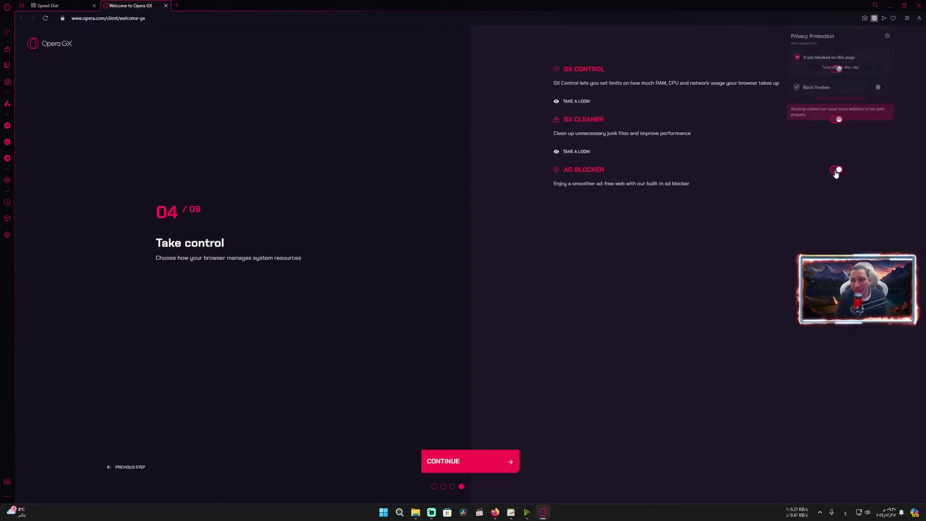
{"action": "left_click", "coordinate": [878, 87]}
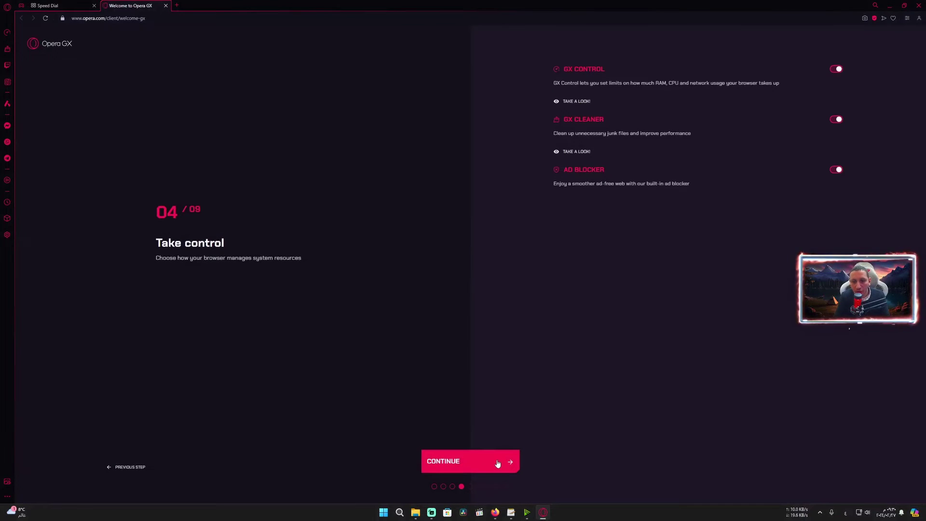
{"action": "left_click", "coordinate": [497, 463]}
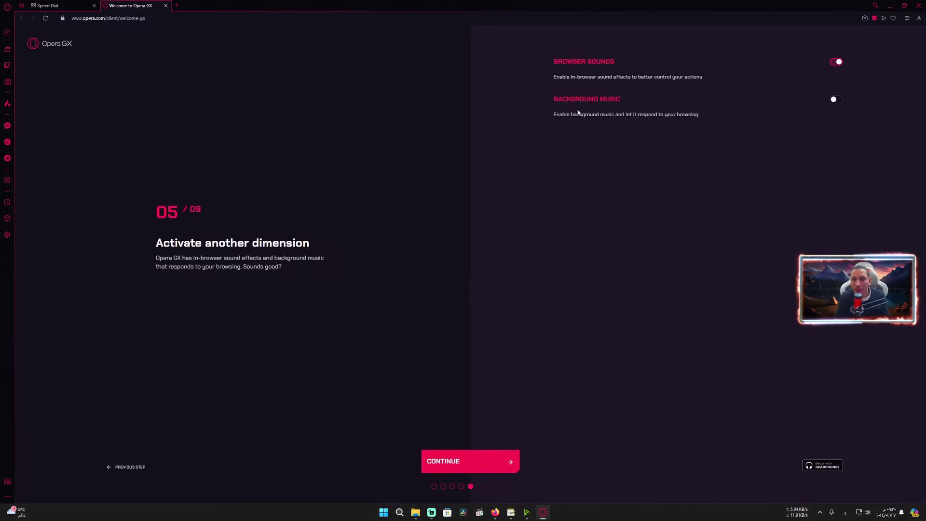
Step: Try the background music with the Radiant and Seismic Souls tracks, test muting it, and switch it off again
{"action": "left_click", "coordinate": [835, 100]}
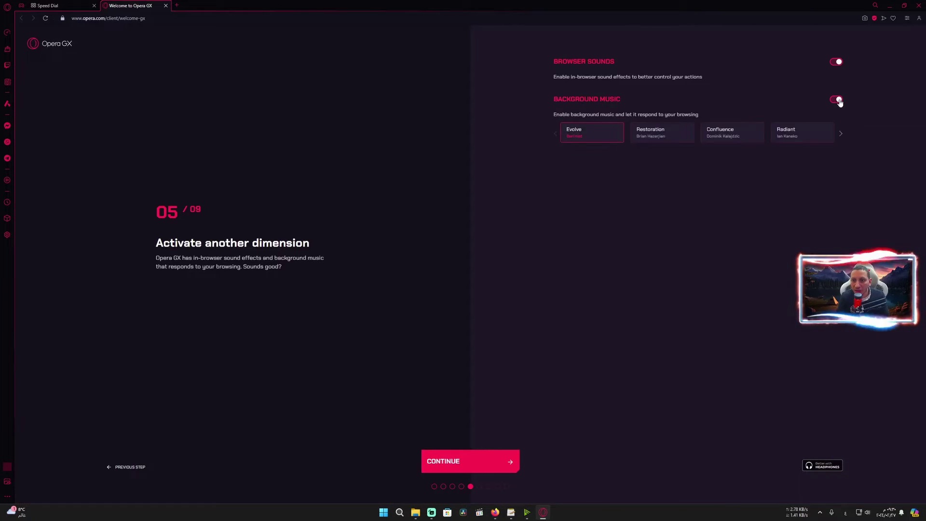
{"action": "left_click", "coordinate": [787, 133]}
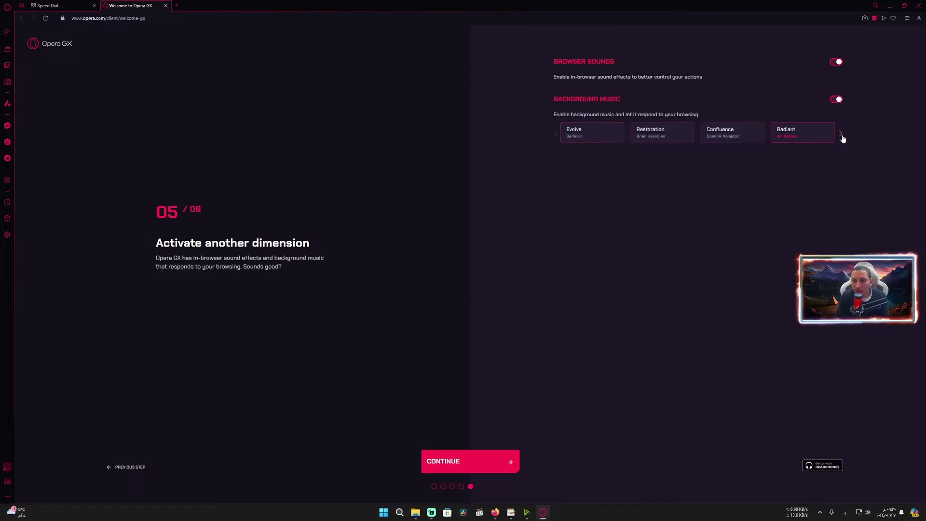
{"action": "left_click", "coordinate": [841, 137]}
{"action": "left_click", "coordinate": [815, 138]}
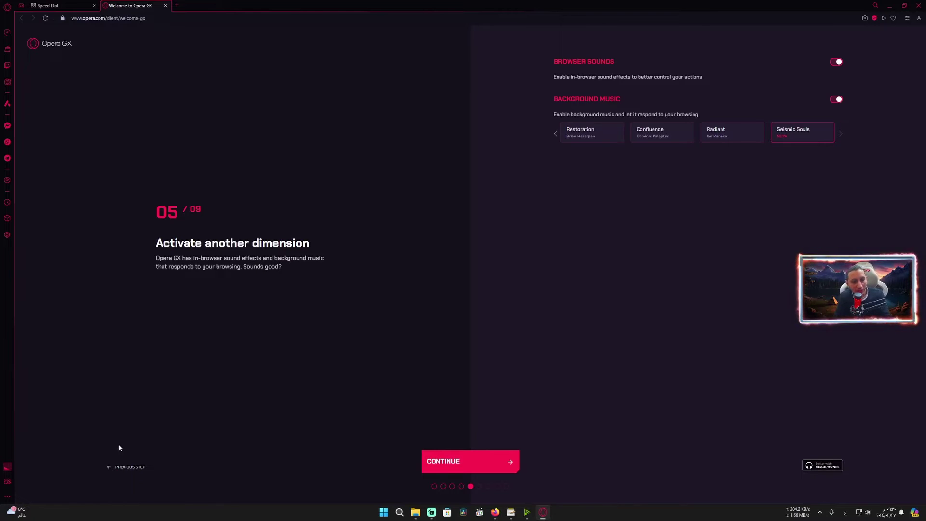
{"action": "left_click", "coordinate": [8, 468]}
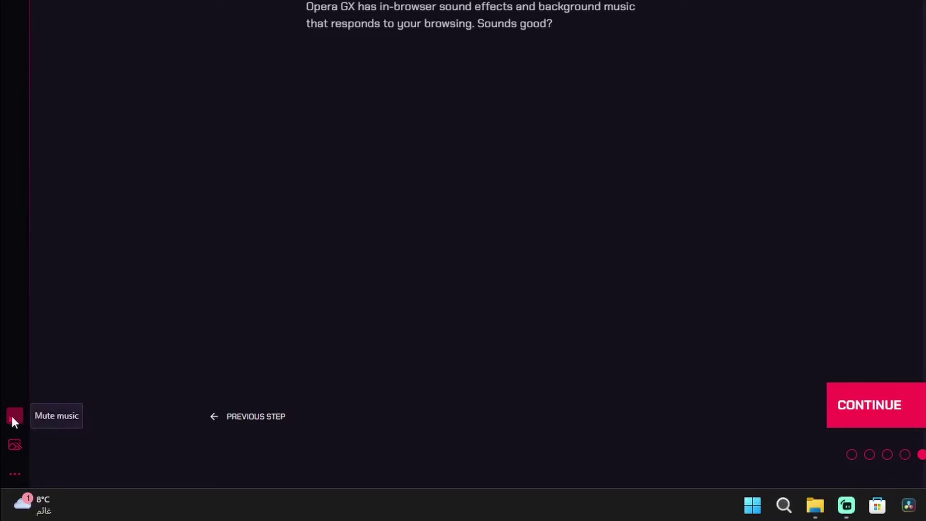
{"action": "left_click", "coordinate": [14, 417]}
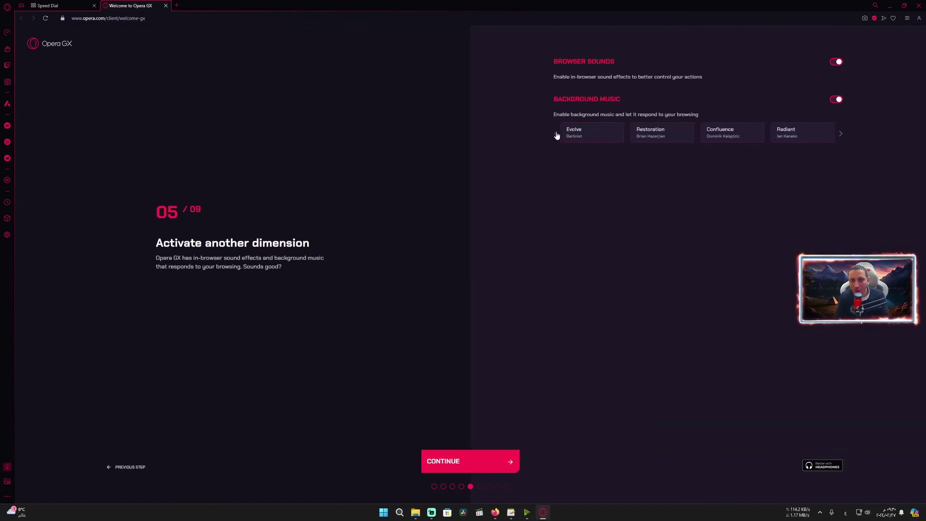
{"action": "left_click", "coordinate": [836, 100]}
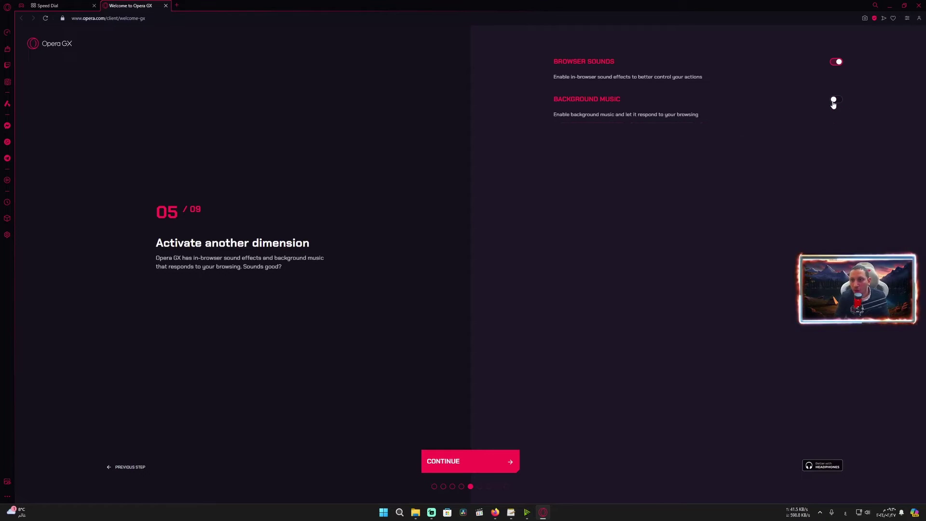
Step: Continue to the survey and submit "From a YouTuber / Twitch Streamer" as where Opera GX was heard about
{"action": "left_click", "coordinate": [499, 463]}
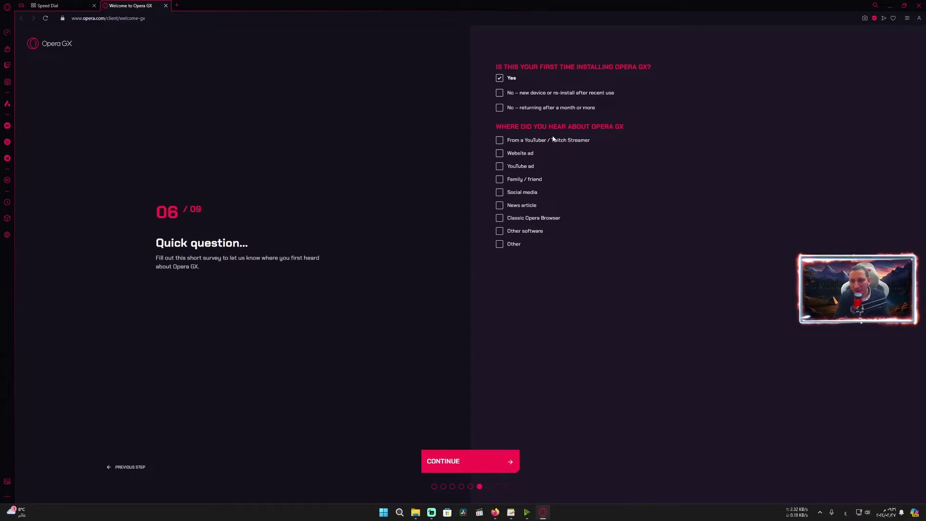
{"action": "left_click", "coordinate": [498, 142]}
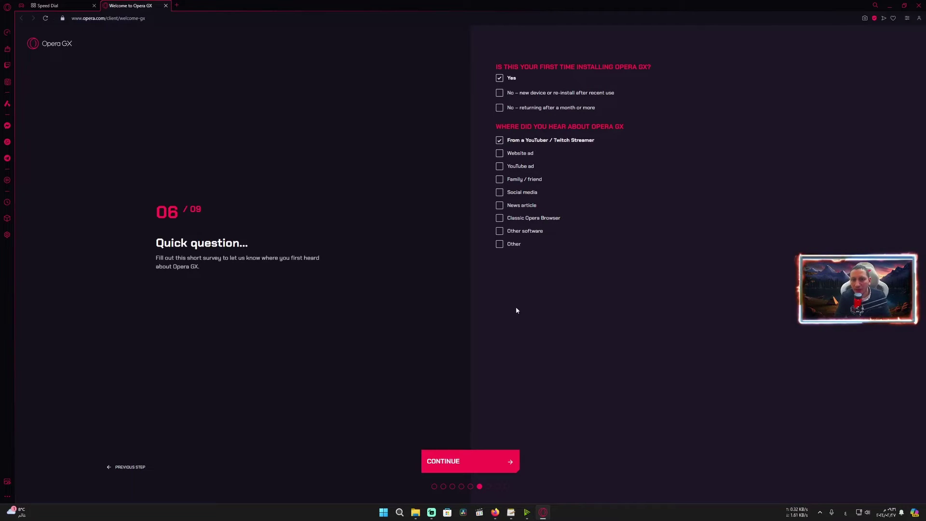
{"action": "left_click", "coordinate": [479, 459]}
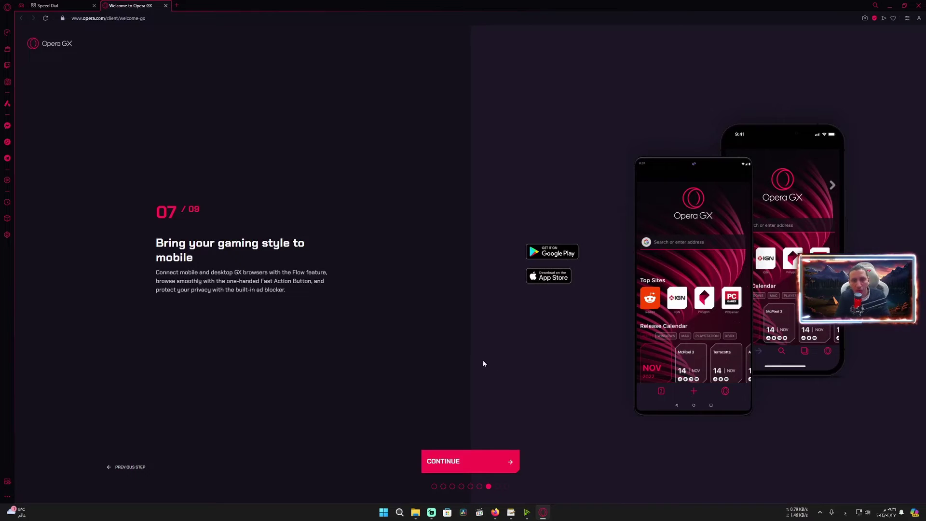
Step: Continue past the mobile stage, decline the free Nitro offer, finish the welcome setup and close the extra Speed Dial tab
{"action": "left_click", "coordinate": [492, 462]}
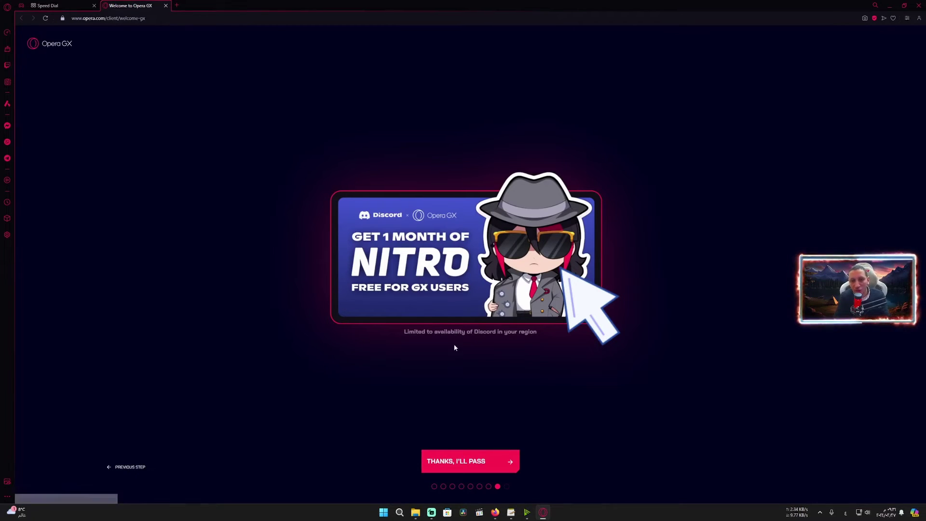
{"action": "left_click", "coordinate": [476, 465]}
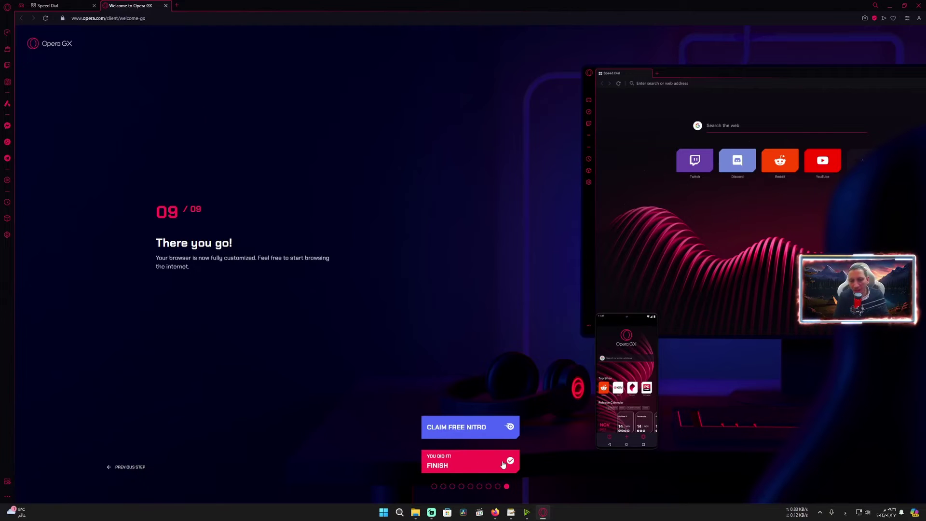
{"action": "left_click", "coordinate": [453, 464]}
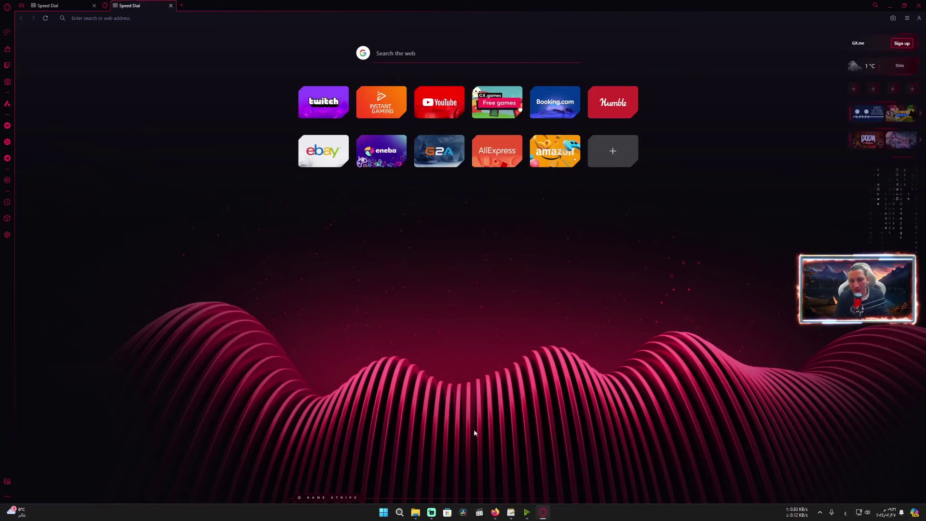
{"action": "left_click", "coordinate": [94, 5]}
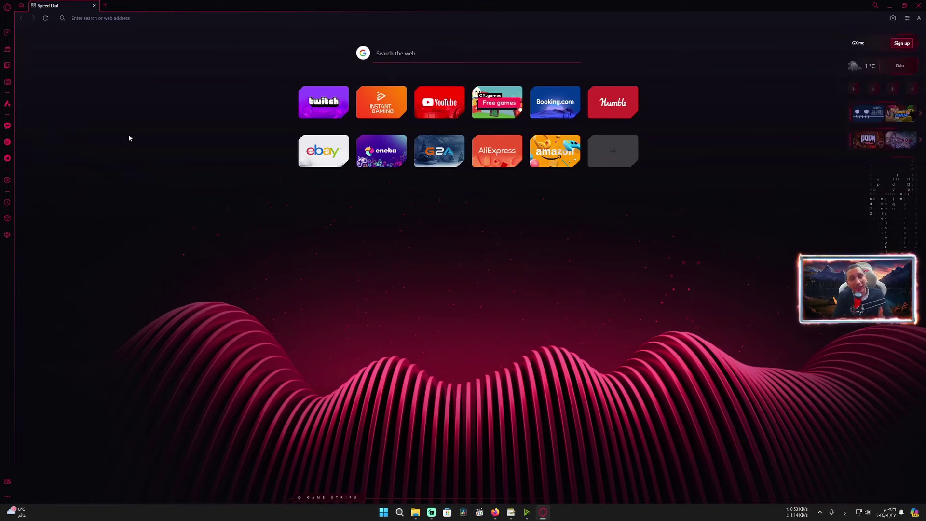
Step: Try the Network Limiter in GX Control, review its list of bandwidth limits, and switch the limiter off again
{"action": "left_click", "coordinate": [8, 32]}
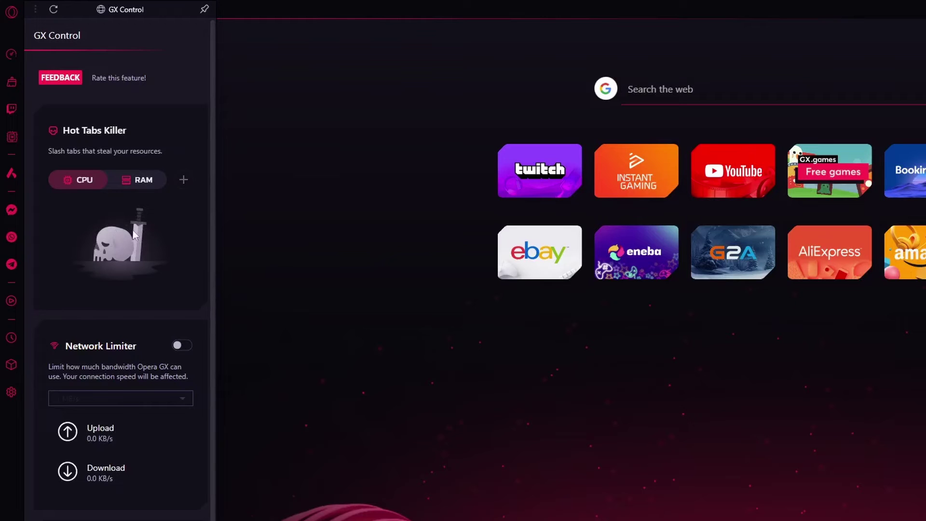
{"action": "scroll", "coordinate": [130, 265], "scroll_direction": "down", "scroll_amount": 5}
{"action": "scroll", "coordinate": [103, 245], "scroll_direction": "up", "scroll_amount": 3}
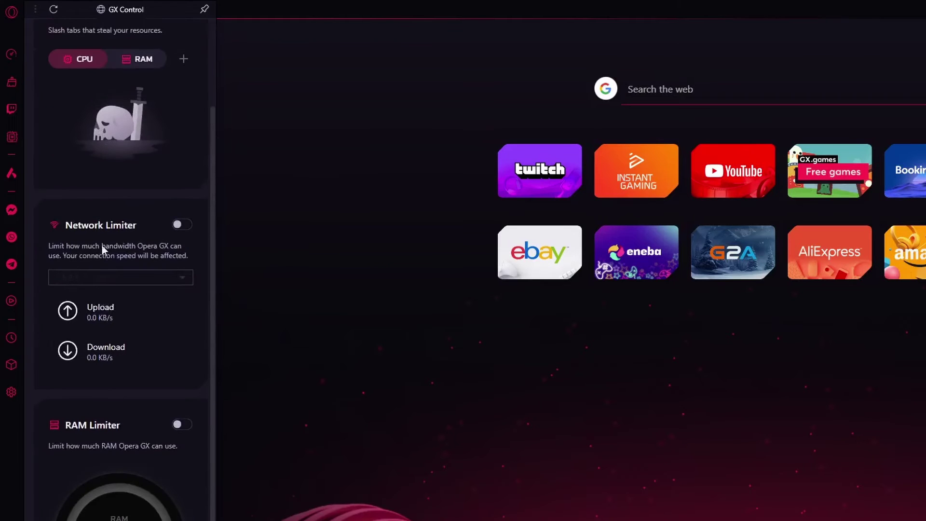
{"action": "left_click", "coordinate": [178, 227]}
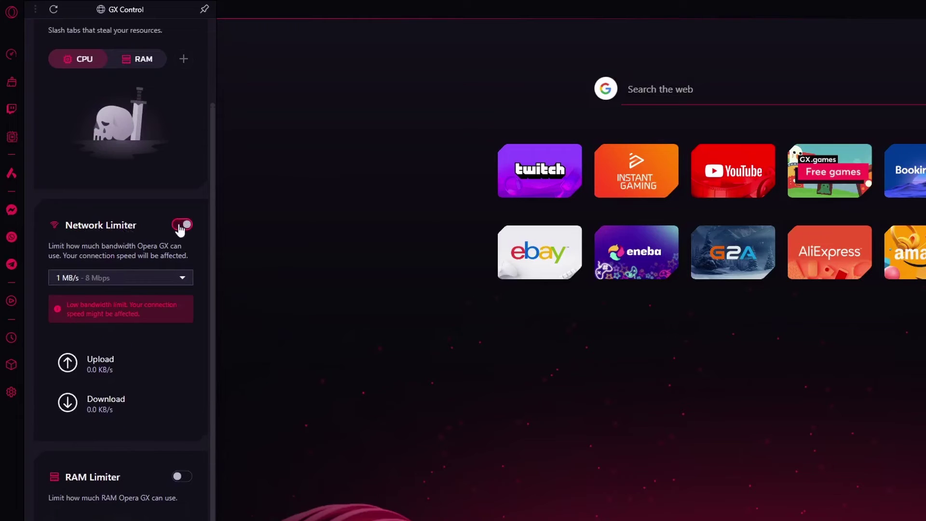
{"action": "left_click", "coordinate": [114, 283]}
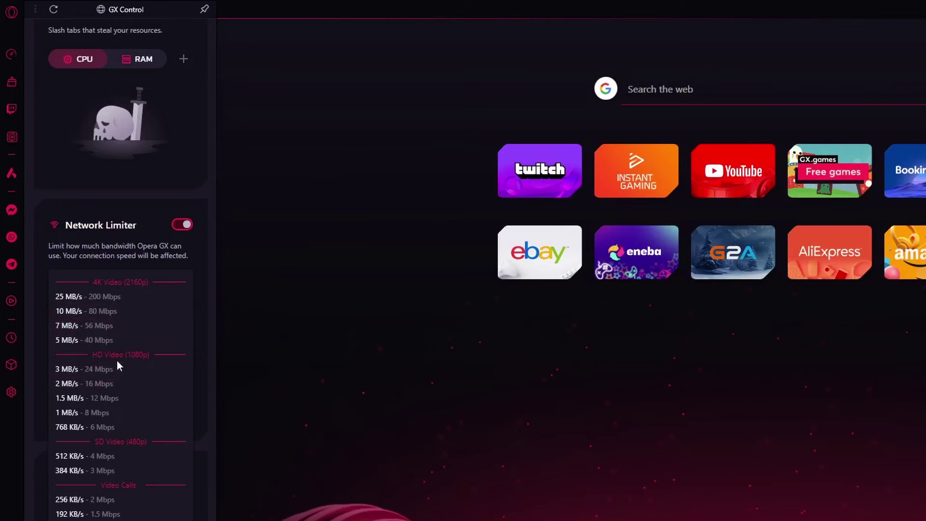
{"action": "left_click", "coordinate": [160, 204]}
{"action": "left_click", "coordinate": [185, 222]}
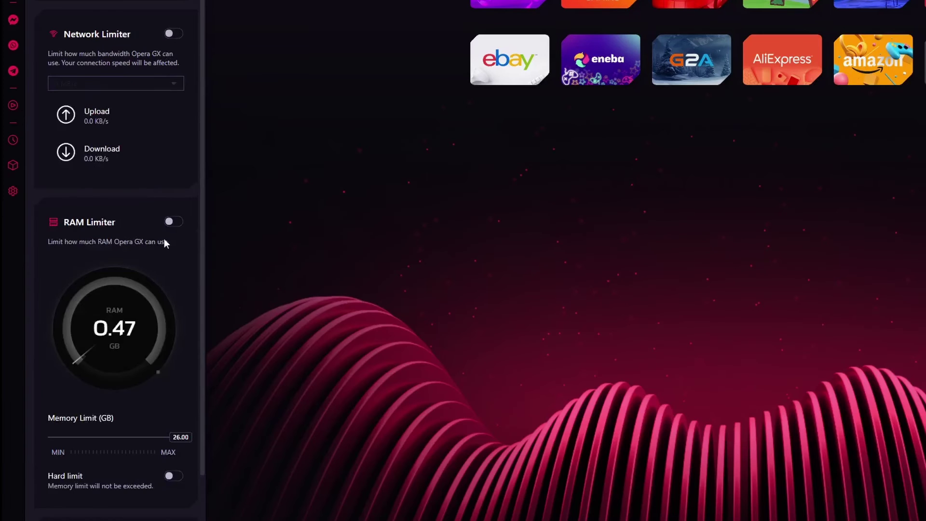
Step: Switch on the RAM Limiter in GX Control and close the panel
{"action": "scroll", "coordinate": [160, 396], "scroll_direction": "down", "scroll_amount": 3}
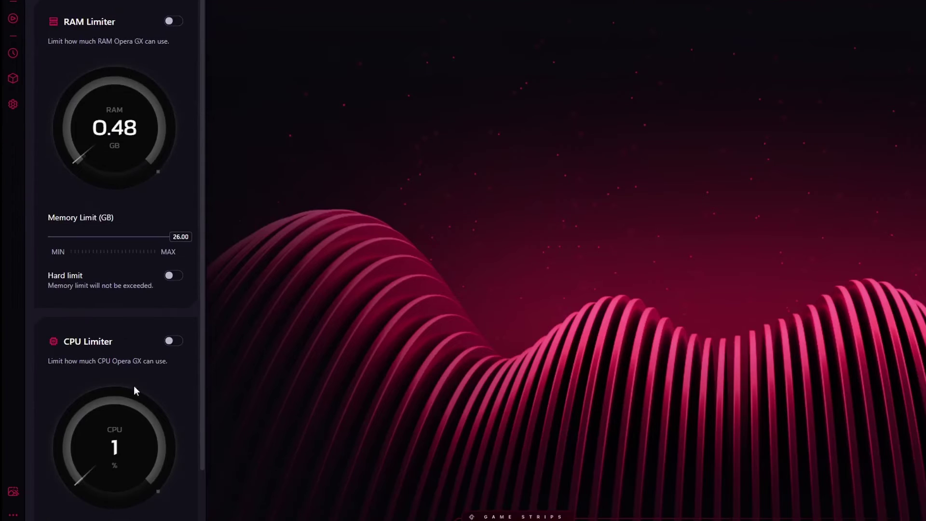
{"action": "left_click", "coordinate": [172, 22]}
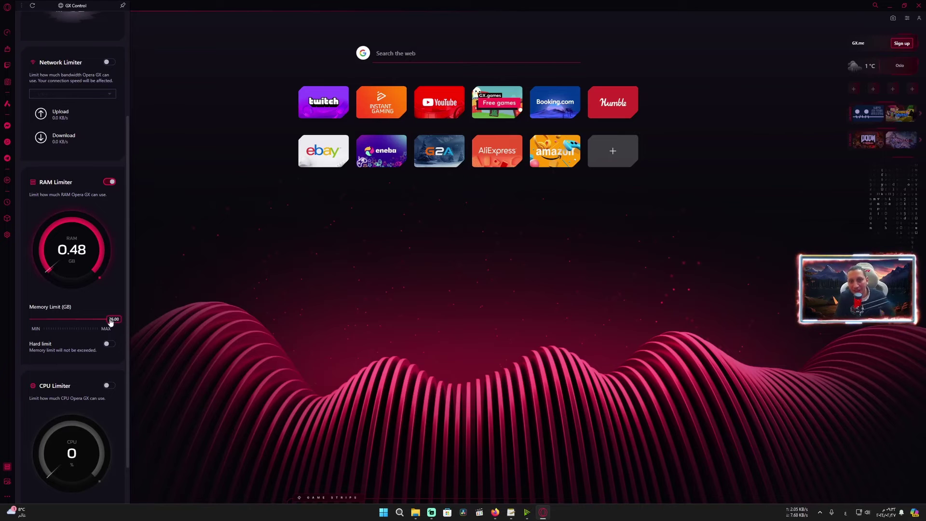
{"action": "left_click", "coordinate": [373, 416]}
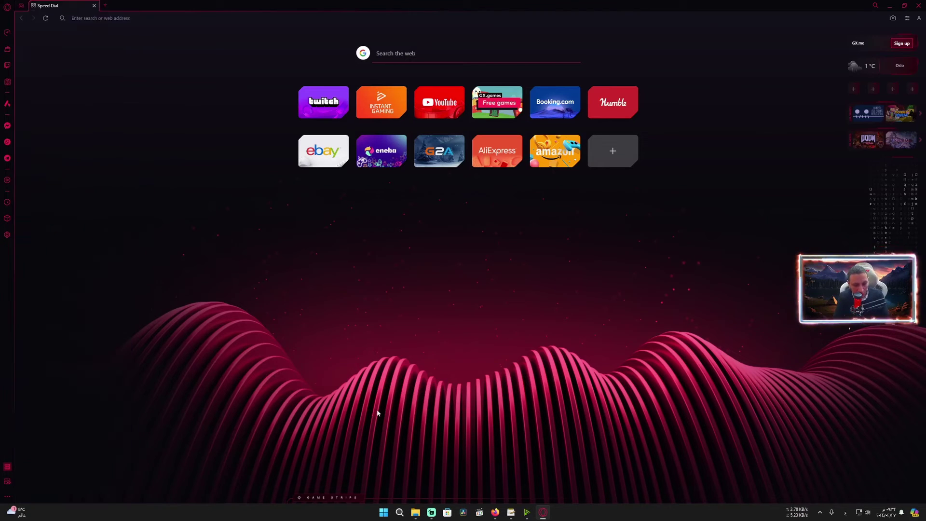
Step: Check the computer's memory in Task Manager's performance view, then return to the Opera GX window
{"action": "left_click", "coordinate": [543, 513]}
{"action": "right_click", "coordinate": [606, 512]}
{"action": "left_click", "coordinate": [630, 483]}
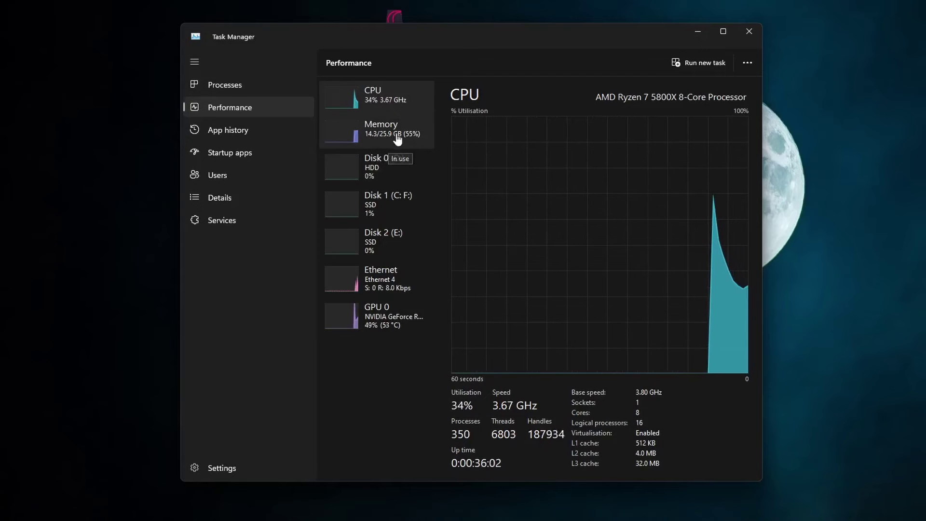
{"action": "left_click", "coordinate": [698, 31]}
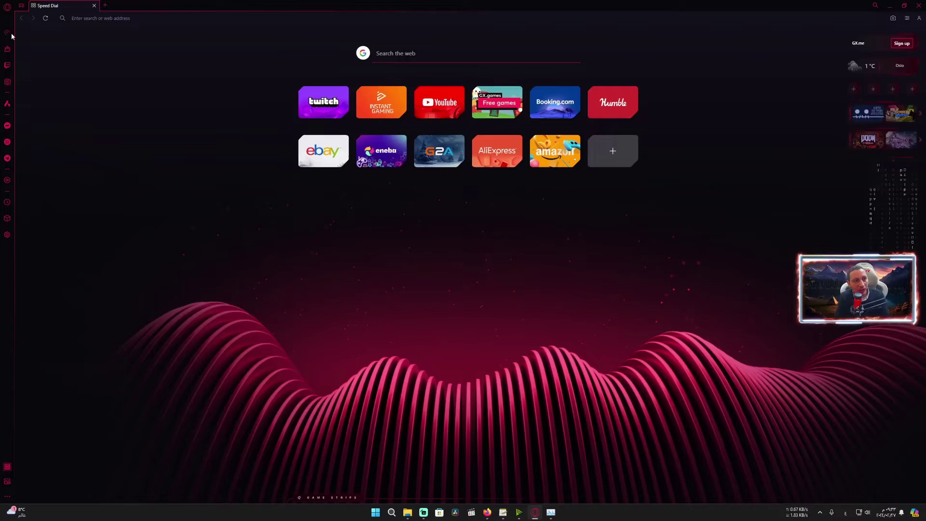
Step: Try the RAM Limiter's memory limit at 1.00 GB and at a moderate value, then return it to 26.00 GB
{"action": "left_click", "coordinate": [10, 32]}
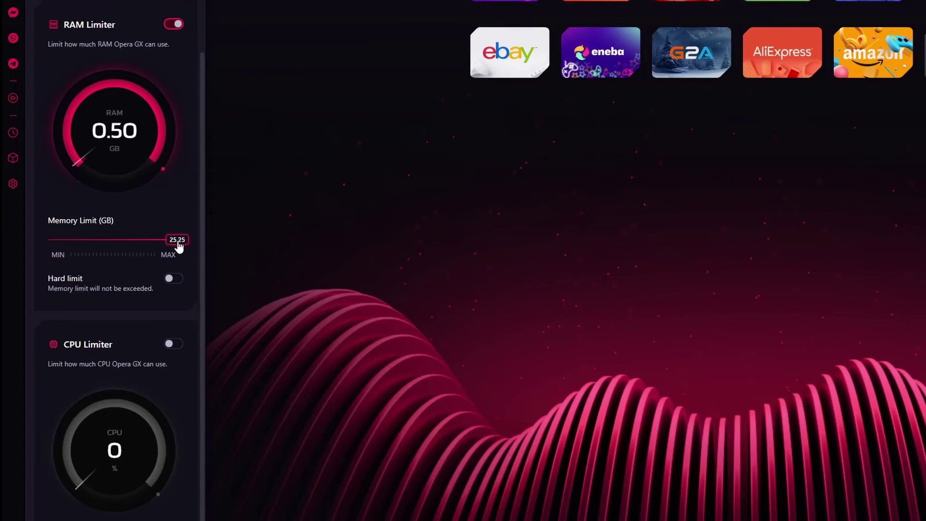
{"action": "left_click_drag", "start_coordinate": [178, 245], "coordinate": [59, 245]}
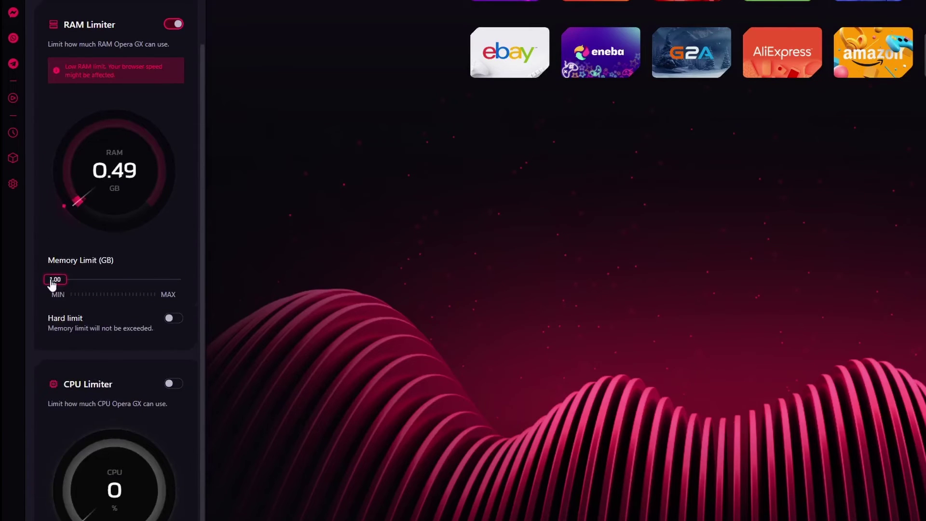
{"action": "left_click_drag", "start_coordinate": [57, 280], "coordinate": [65, 284]}
{"action": "left_click_drag", "start_coordinate": [72, 250], "coordinate": [86, 248]}
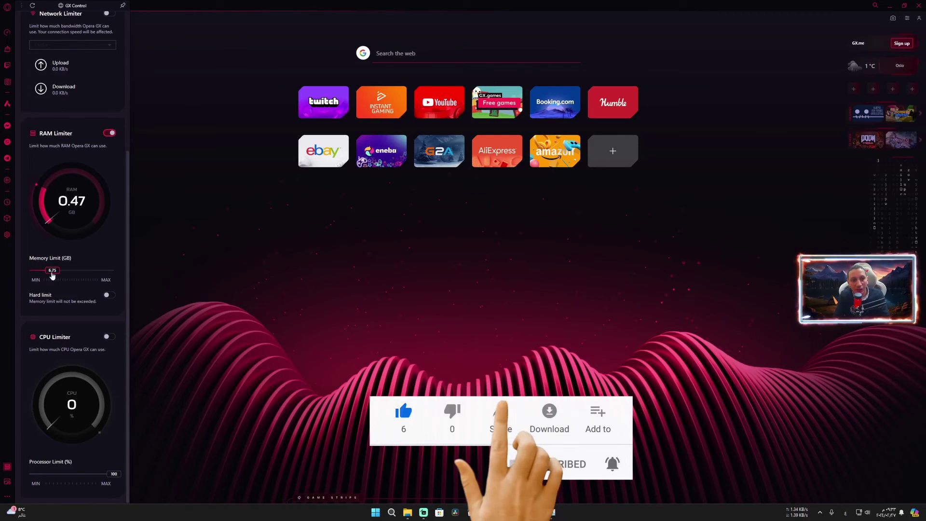
{"action": "left_click_drag", "start_coordinate": [53, 271], "coordinate": [133, 274]}
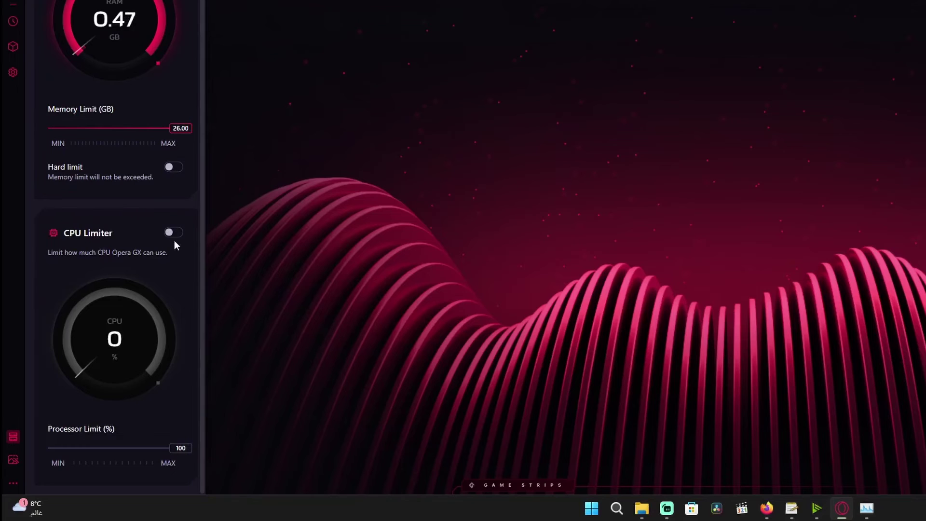
Step: Try the CPU Limiter with the processor limit at 100 percent and switch the limiter off again
{"action": "left_click", "coordinate": [110, 337]}
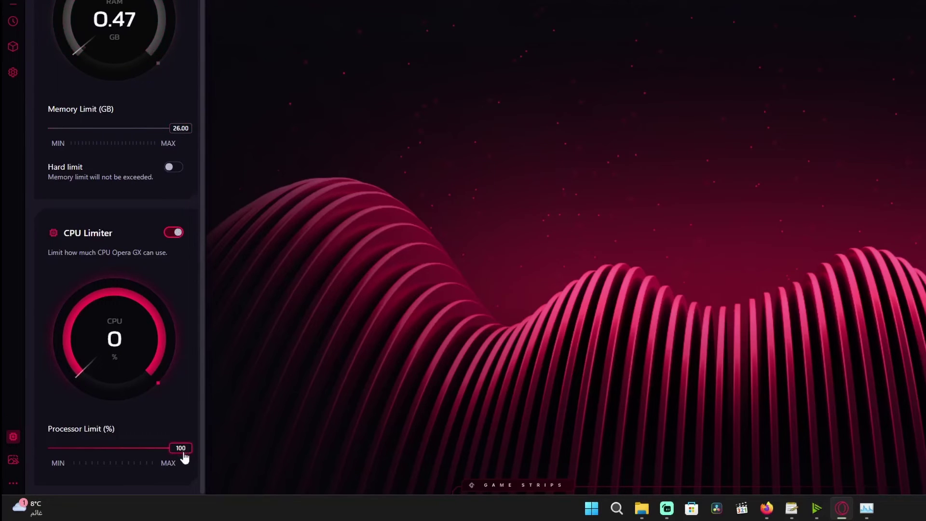
{"action": "mouse_move", "coordinate": [186, 450]}
{"action": "left_mouse_down"}
{"action": "mouse_move", "coordinate": [54, 448]}
{"action": "mouse_move", "coordinate": [115, 455]}
{"action": "mouse_move", "coordinate": [197, 444]}
{"action": "left_mouse_up"}
{"action": "scroll", "coordinate": [123, 417], "scroll_direction": "down", "scroll_amount": 1}
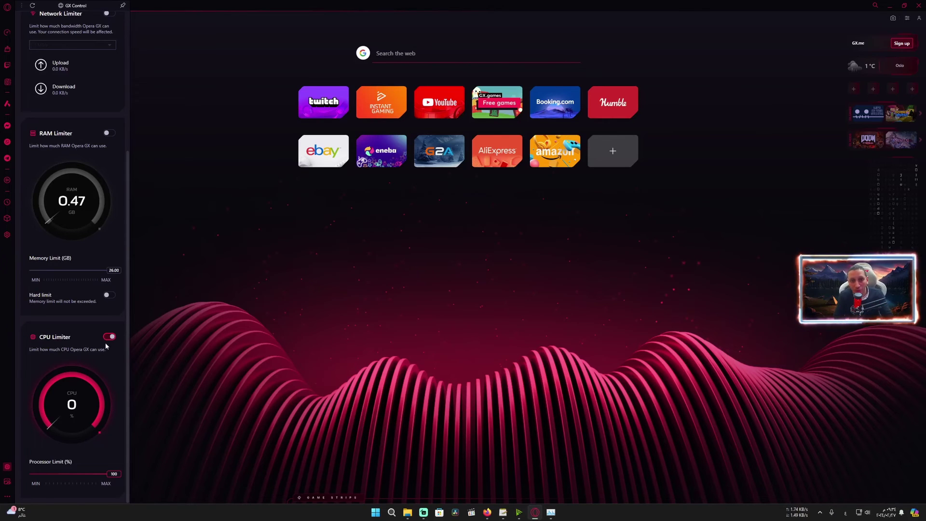
{"action": "left_click", "coordinate": [109, 338]}
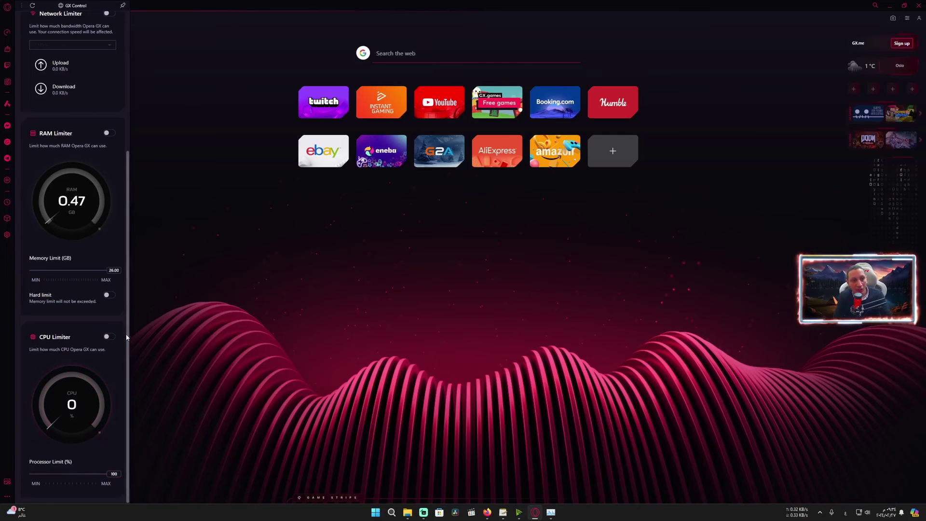
Step: Start GX Cleaner and add Cookies, Tabs, Browsing history, Downloads and Sidebar icons to the items selected for cleaning
{"action": "left_click", "coordinate": [7, 46]}
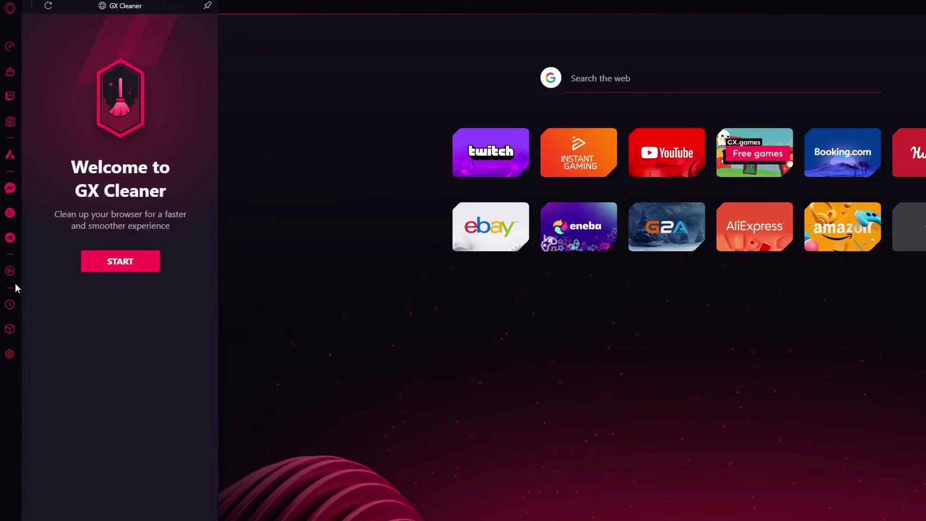
{"action": "left_click", "coordinate": [126, 263]}
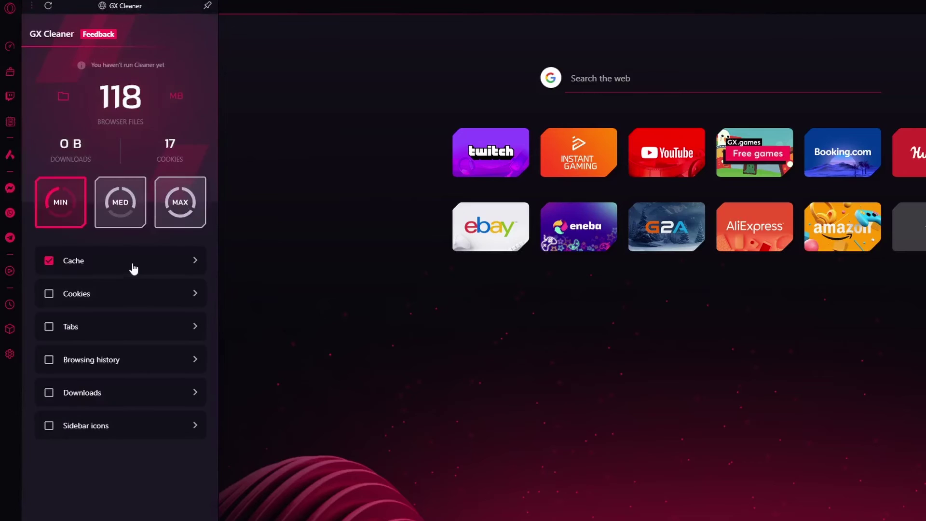
{"action": "left_click", "coordinate": [49, 296]}
{"action": "left_click", "coordinate": [49, 328]}
{"action": "left_click", "coordinate": [50, 363]}
{"action": "left_click", "coordinate": [48, 392]}
{"action": "left_click", "coordinate": [49, 426]}
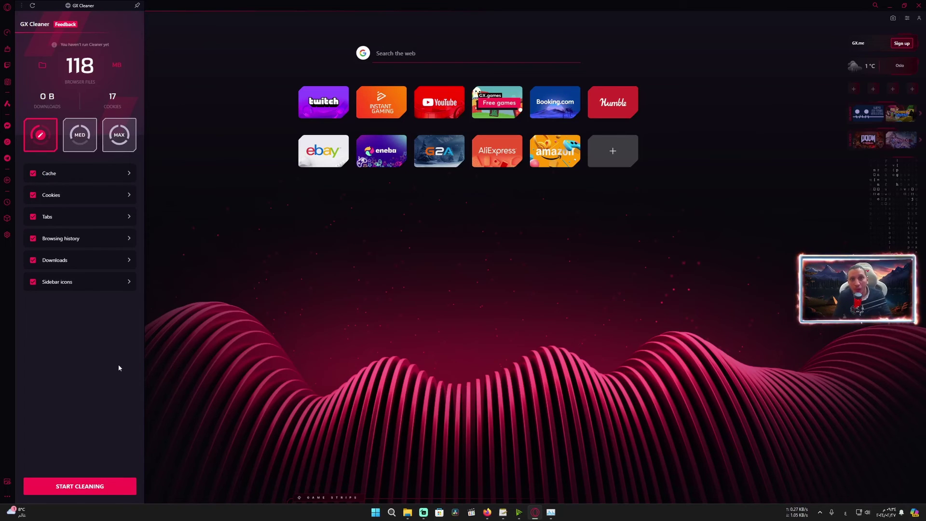
Step: Look through the sidebar's Twitch, Mods and Aria features, leaving the Mods page open
{"action": "left_click", "coordinate": [7, 65]}
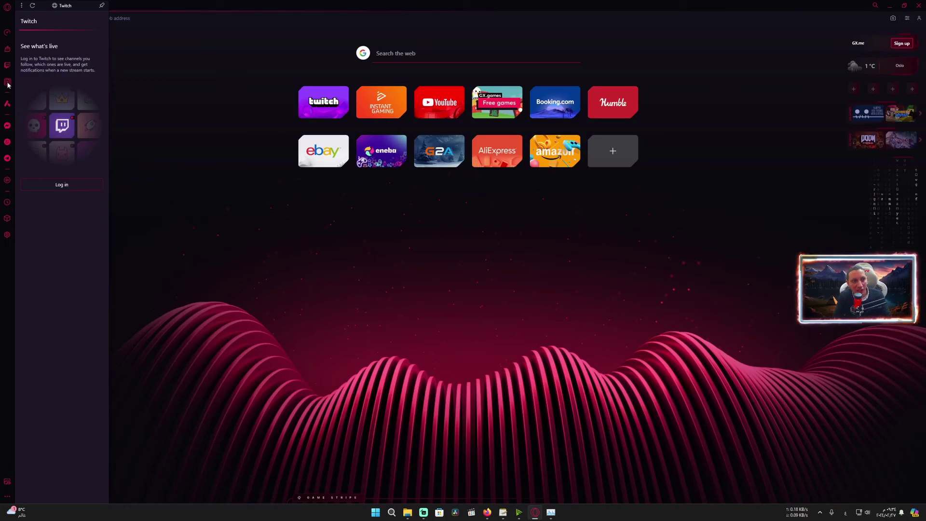
{"action": "left_click", "coordinate": [9, 159]}
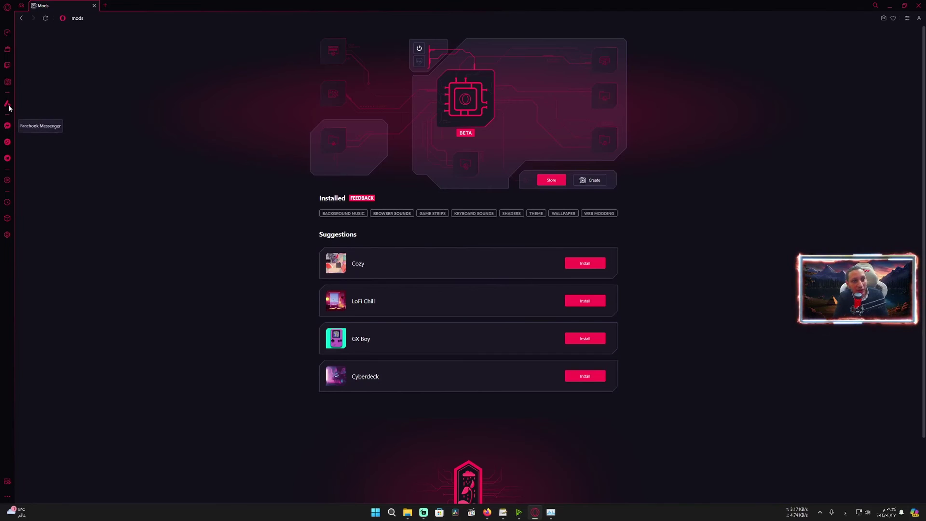
{"action": "left_click", "coordinate": [8, 126]}
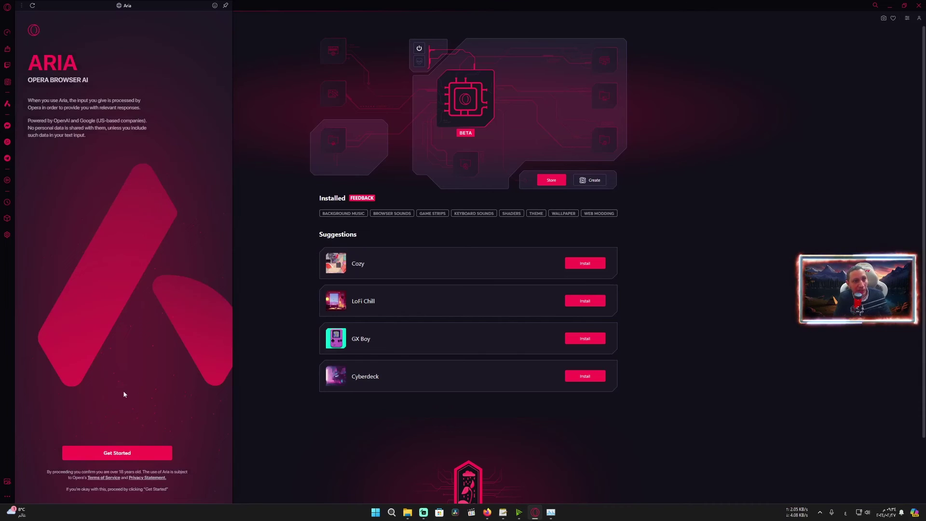
{"action": "left_click", "coordinate": [118, 453]}
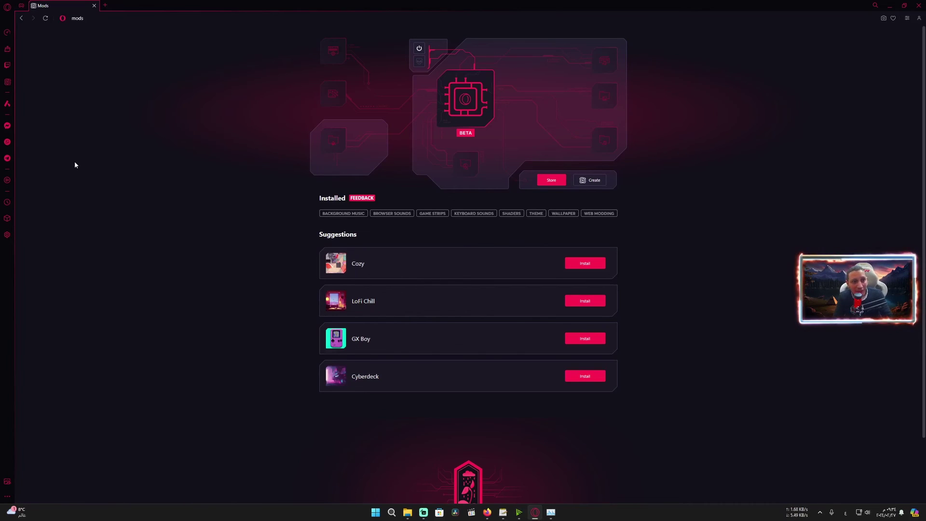
Step: Examine the login panels of the sidebar messengers Facebook Messenger, WhatsApp and Telegram without signing in
{"action": "left_click", "coordinate": [7, 127]}
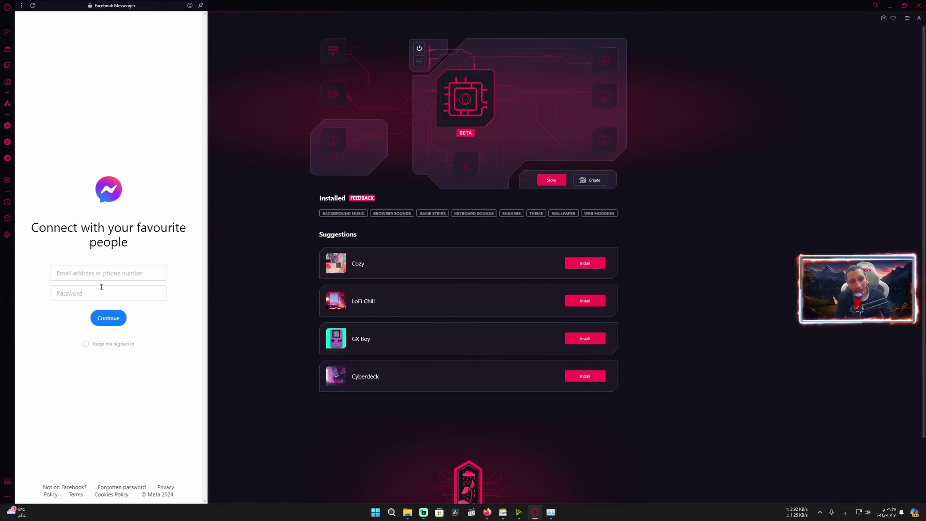
{"action": "left_click", "coordinate": [85, 273]}
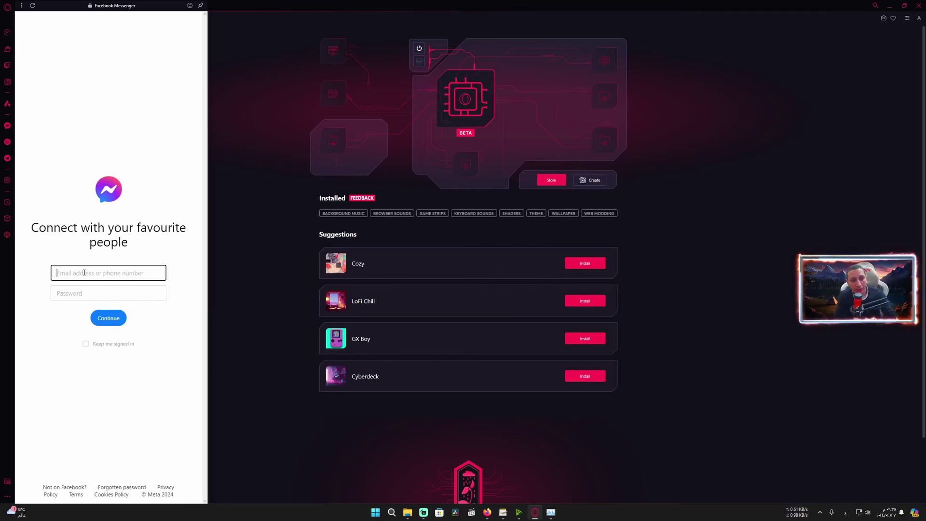
{"action": "left_click", "coordinate": [83, 294]}
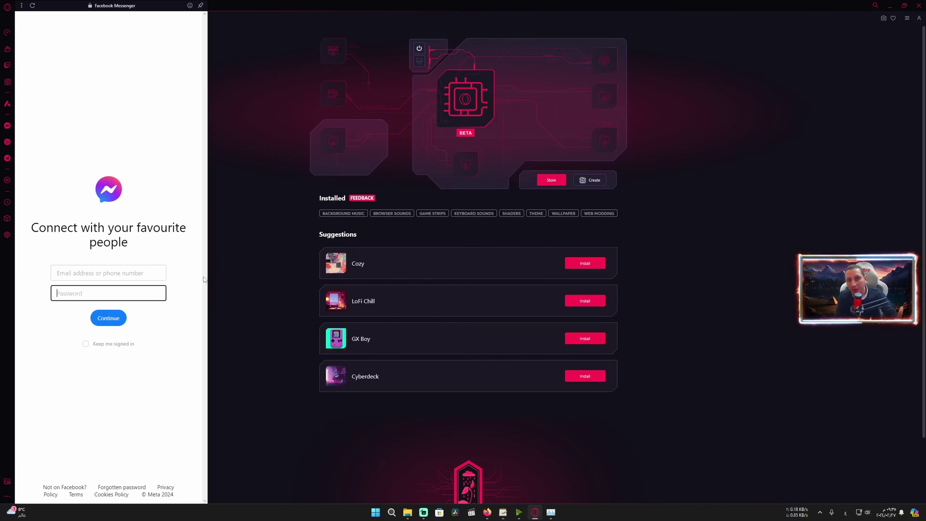
{"action": "left_click", "coordinate": [242, 241]}
{"action": "left_click", "coordinate": [8, 141]}
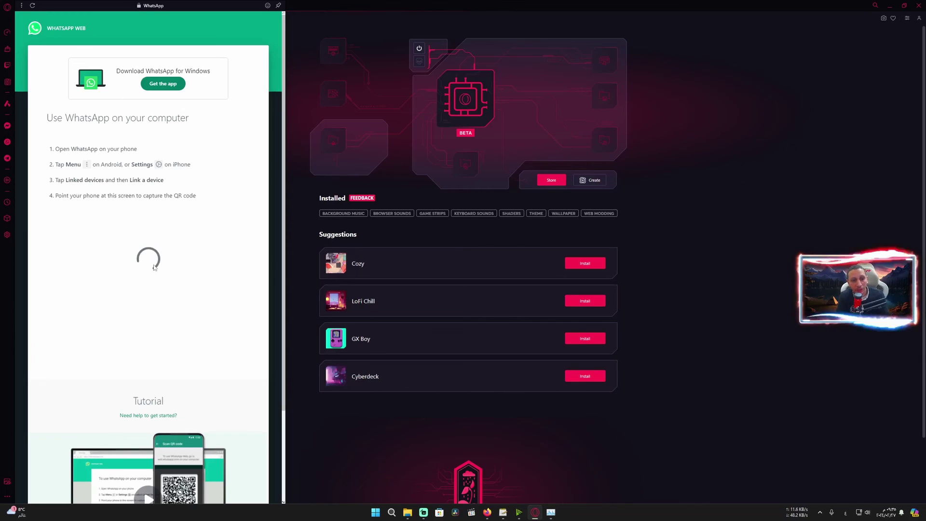
{"action": "left_click", "coordinate": [297, 229]}
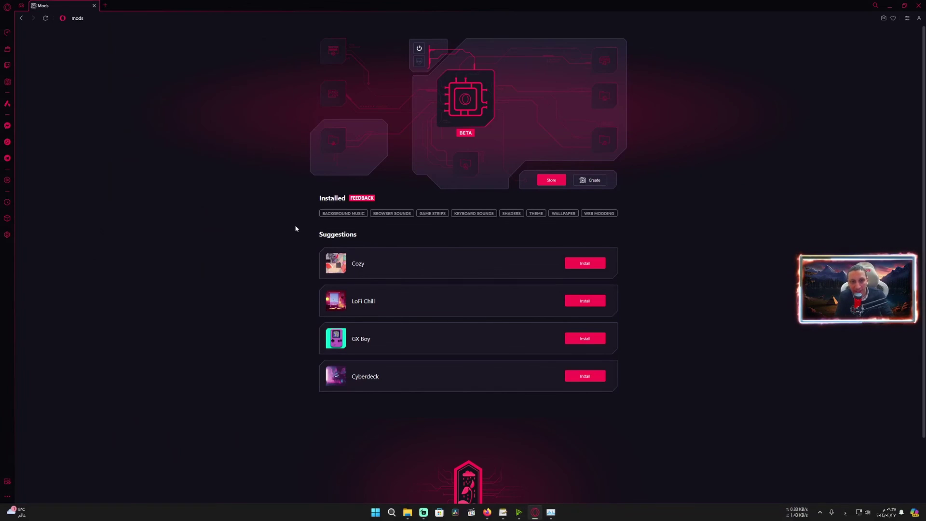
{"action": "left_click", "coordinate": [8, 159]}
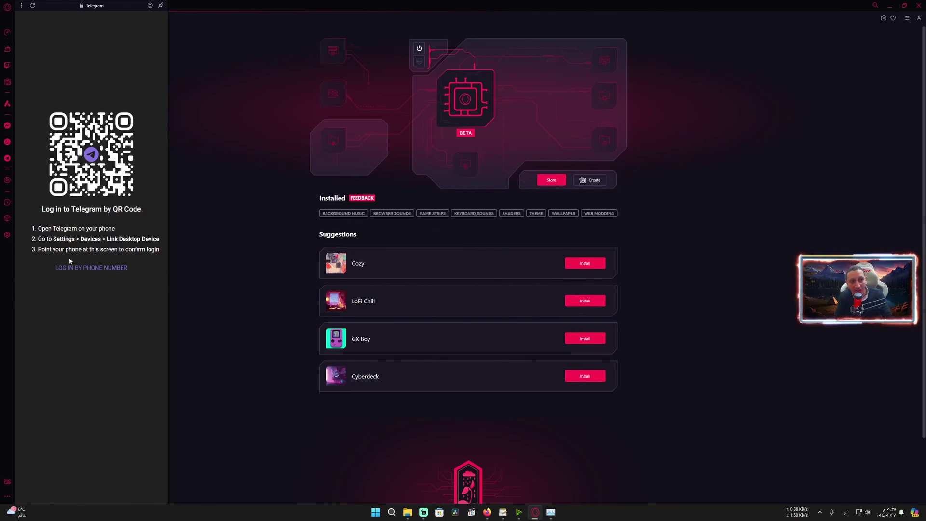
Step: Open YouTube Music in the sidebar Player to view its music selection, then close the Player
{"action": "left_click", "coordinate": [8, 181]}
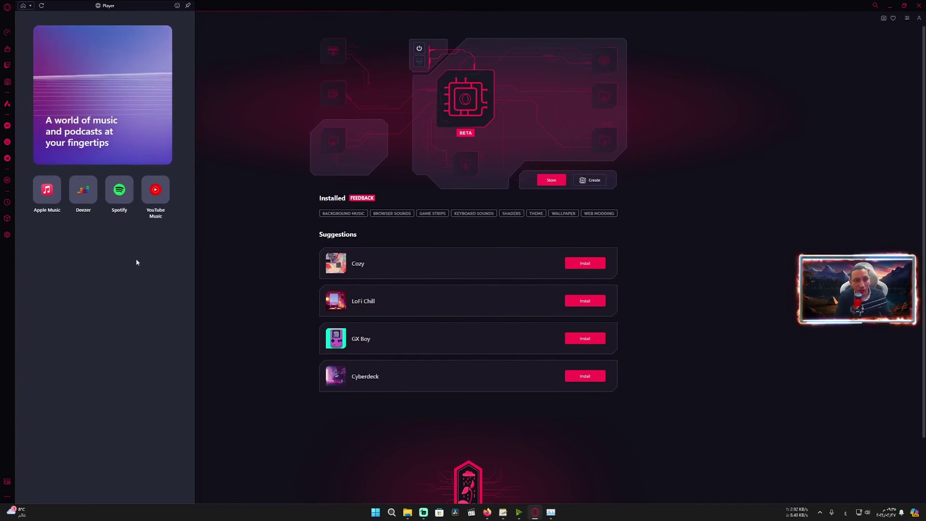
{"action": "left_click", "coordinate": [156, 207]}
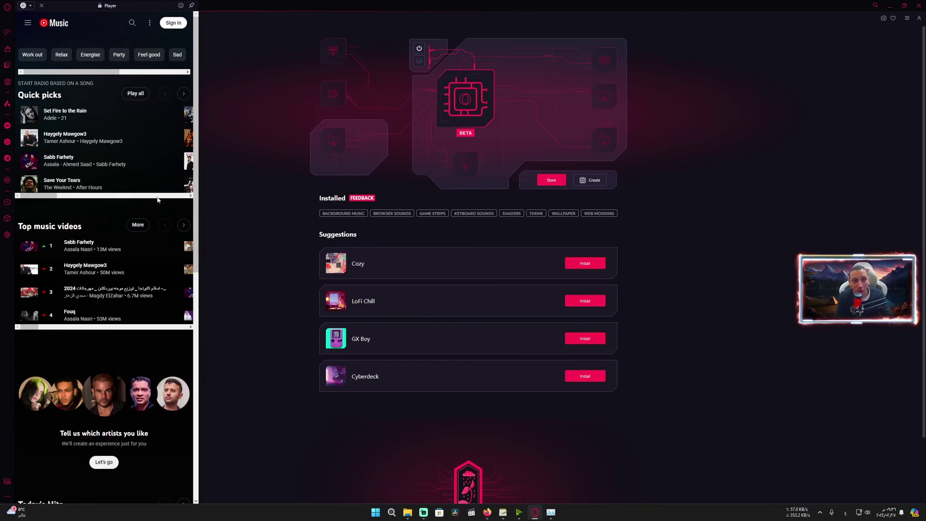
{"action": "left_click", "coordinate": [226, 176]}
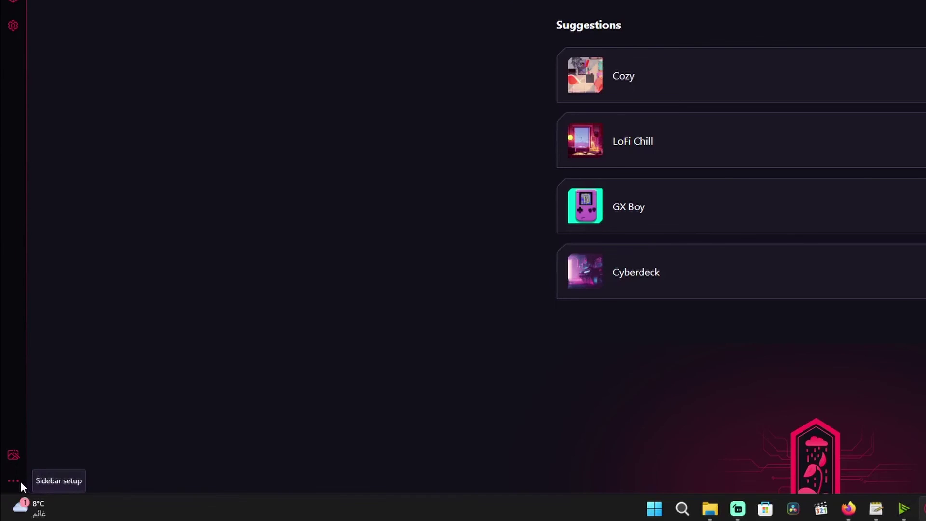
Step: Review the sidebar setup with the full list of available messengers expanded, then close it
{"action": "left_click", "coordinate": [14, 498]}
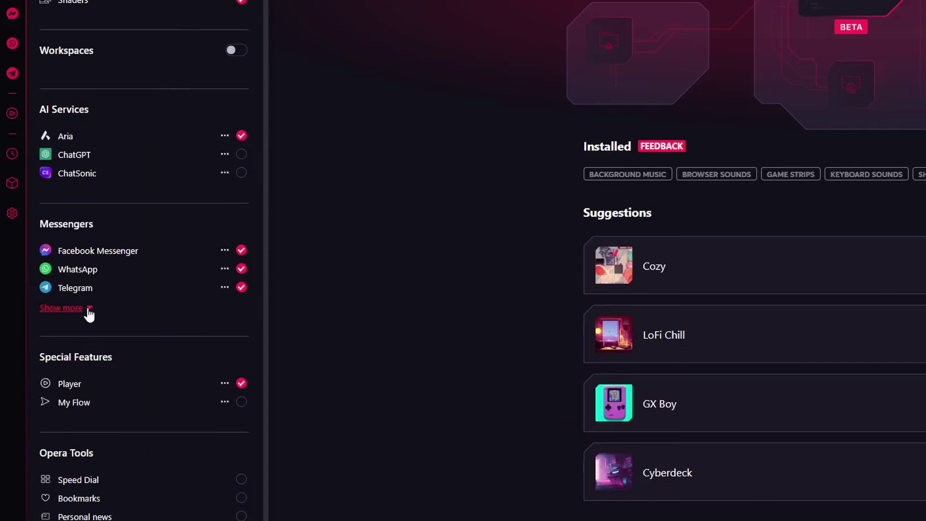
{"action": "left_click", "coordinate": [49, 288]}
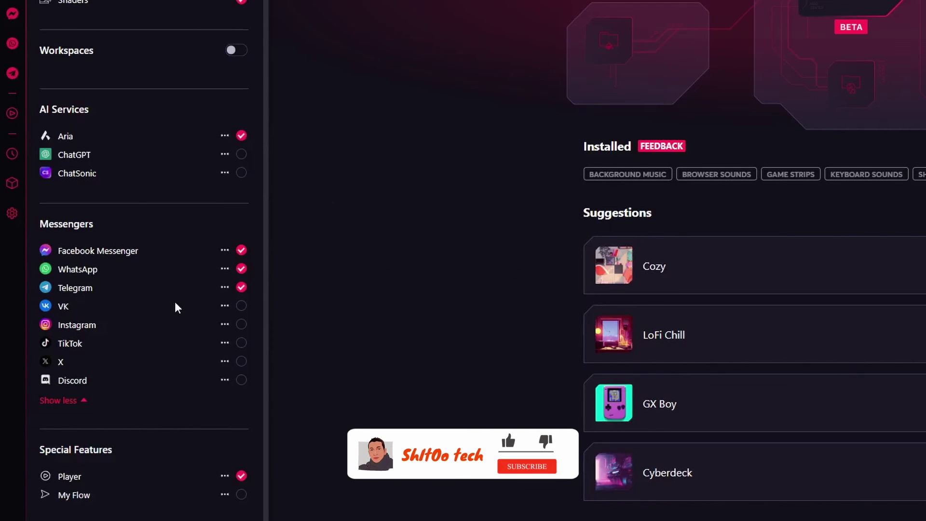
{"action": "left_click", "coordinate": [356, 149]}
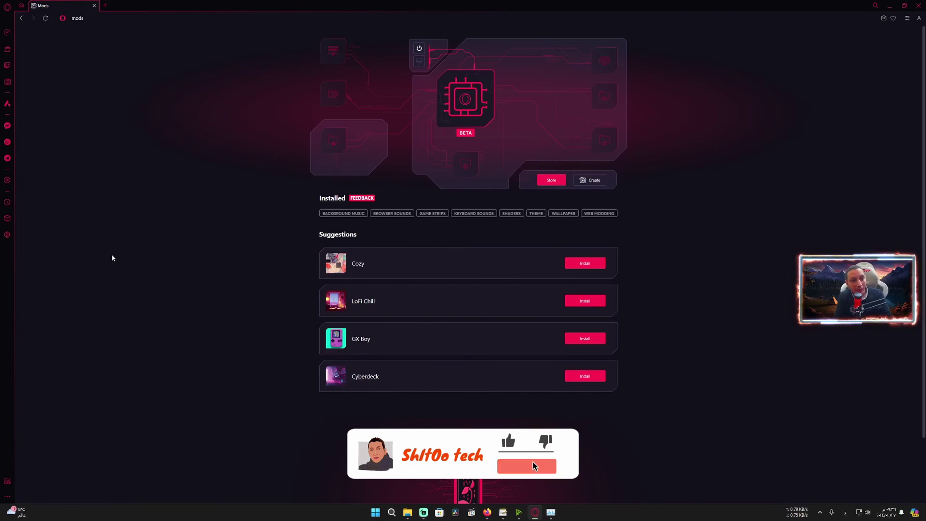